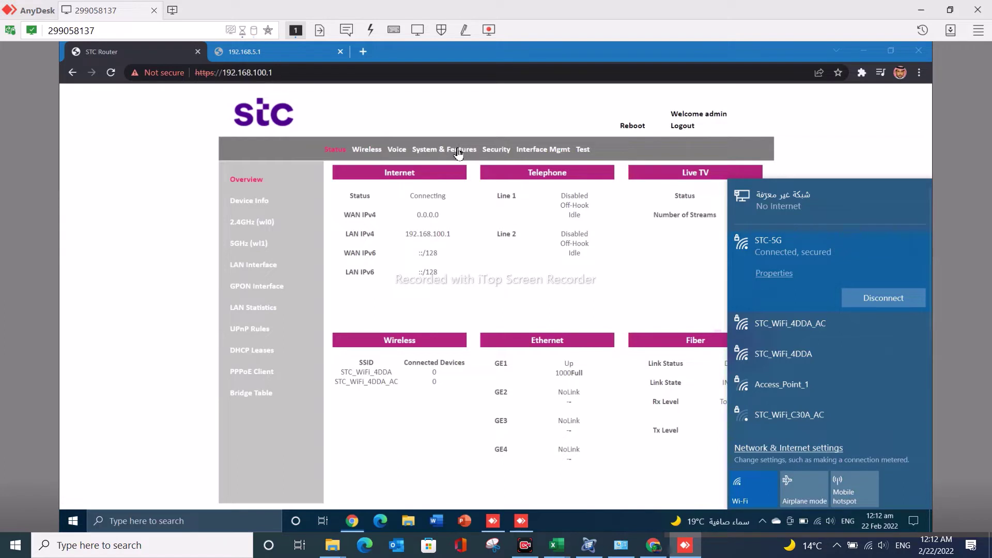
- Open the brvlan10 bridge interface for editing from the router's PPPoE interface setup
{"action": "left_click", "coordinate": [458, 152]}
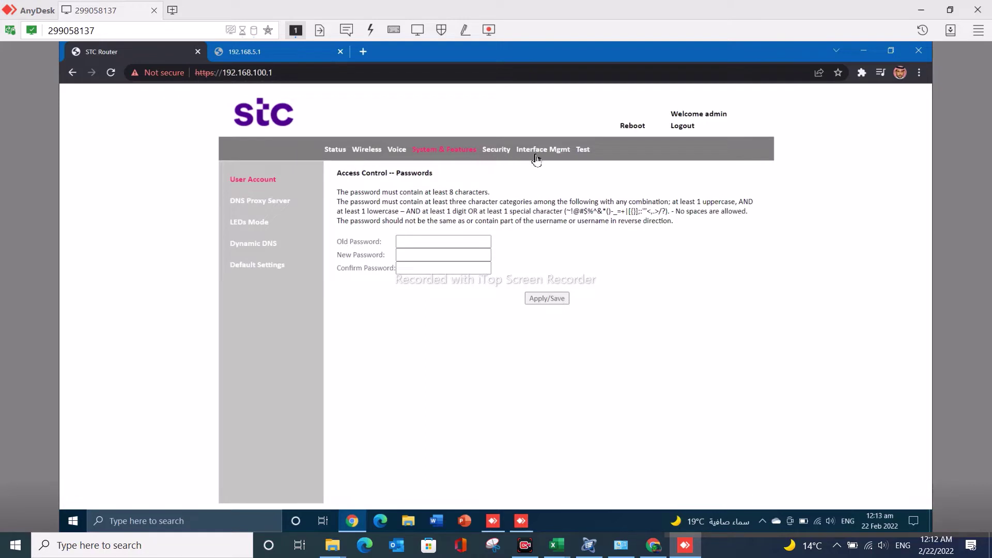
{"action": "left_click", "coordinate": [536, 153]}
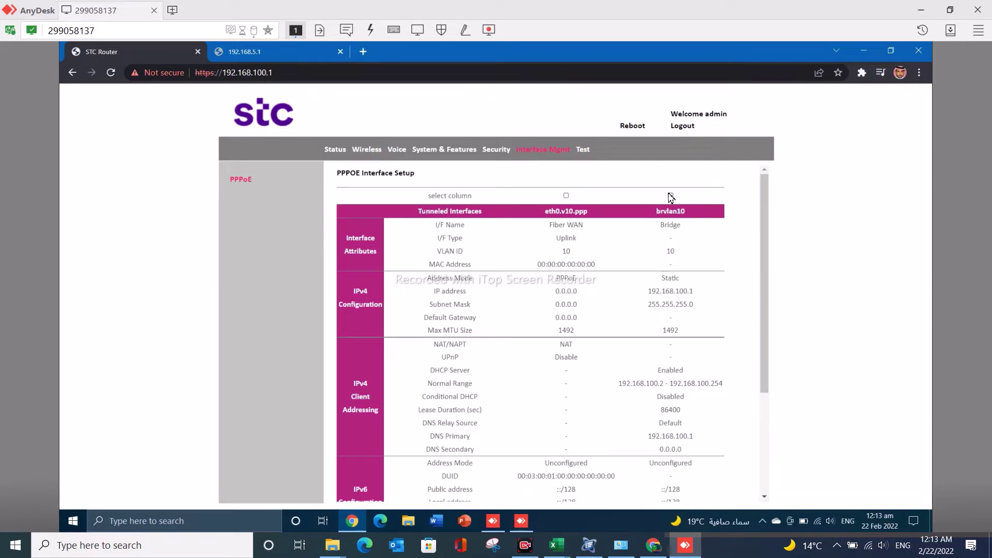
{"action": "left_click", "coordinate": [671, 196]}
{"action": "left_click", "coordinate": [765, 409]}
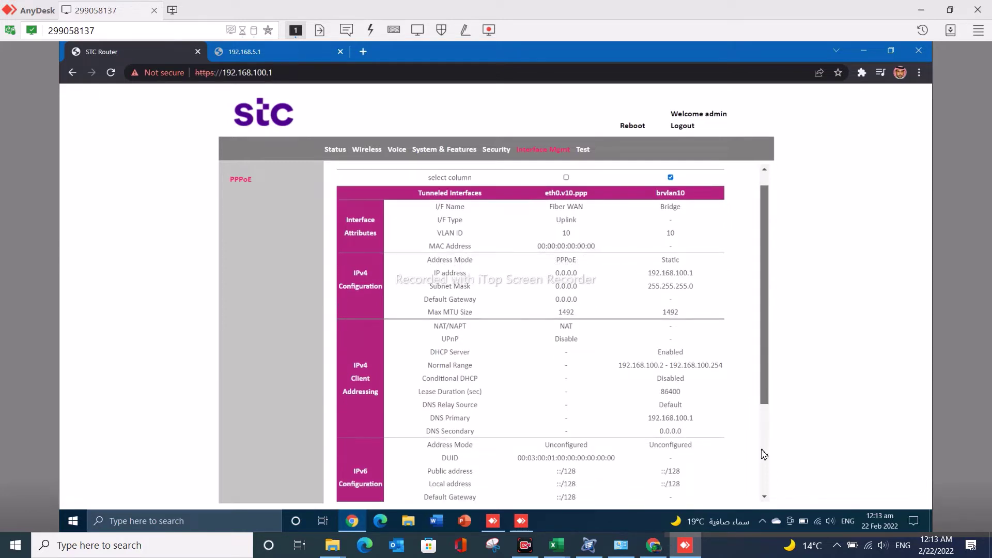
{"action": "scroll", "coordinate": [765, 491], "scroll_direction": "down", "scroll_amount": 2}
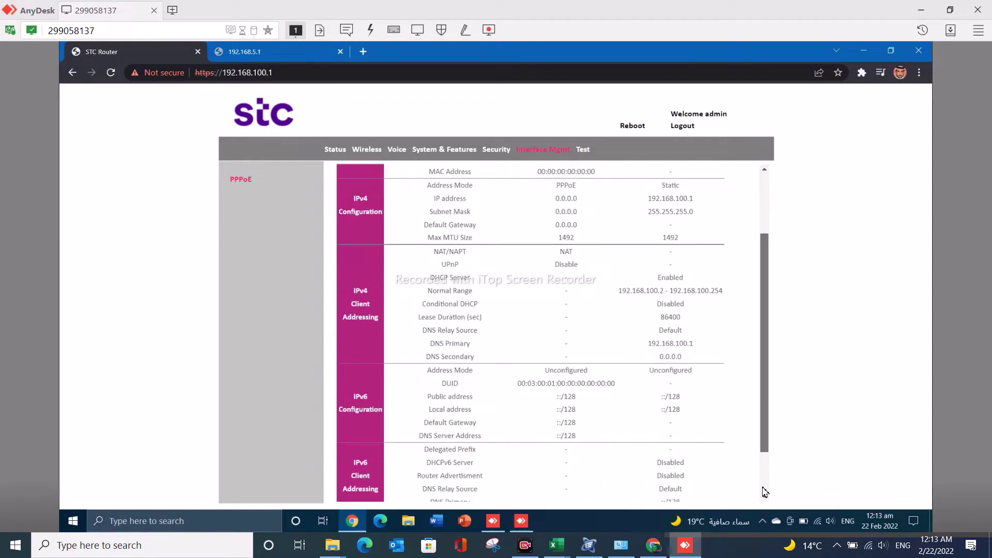
{"action": "scroll", "coordinate": [765, 493], "scroll_direction": "down", "scroll_amount": 1}
{"action": "scroll", "coordinate": [773, 388], "scroll_direction": "down", "scroll_amount": 1}
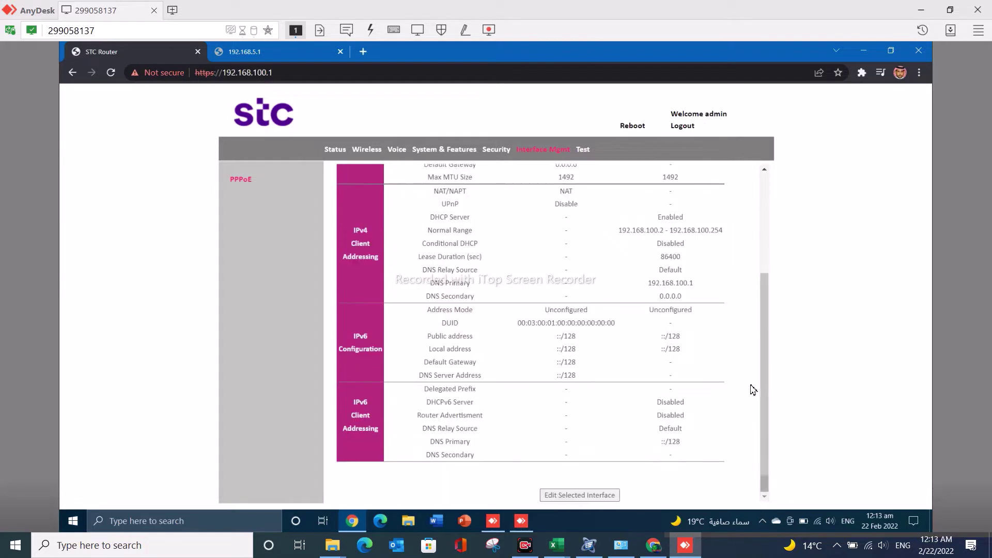
{"action": "left_click", "coordinate": [583, 496]}
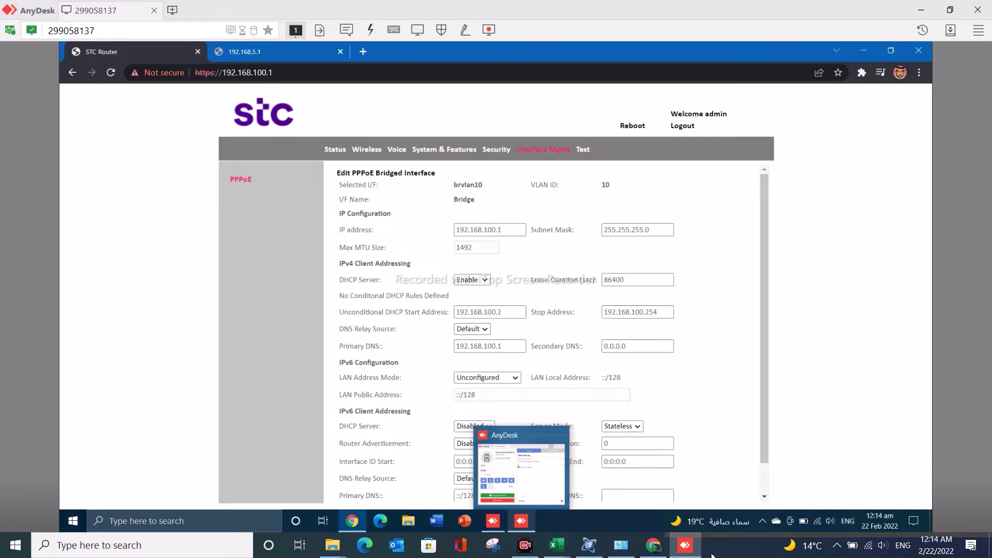
{"action": "left_click", "coordinate": [236, 527]}
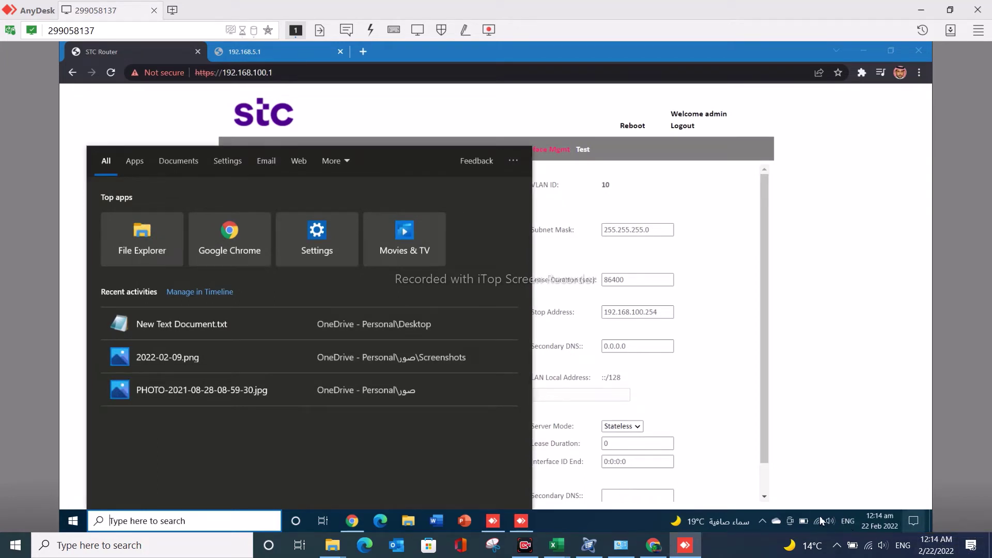
{"action": "mouse_move", "coordinate": [817, 522]}
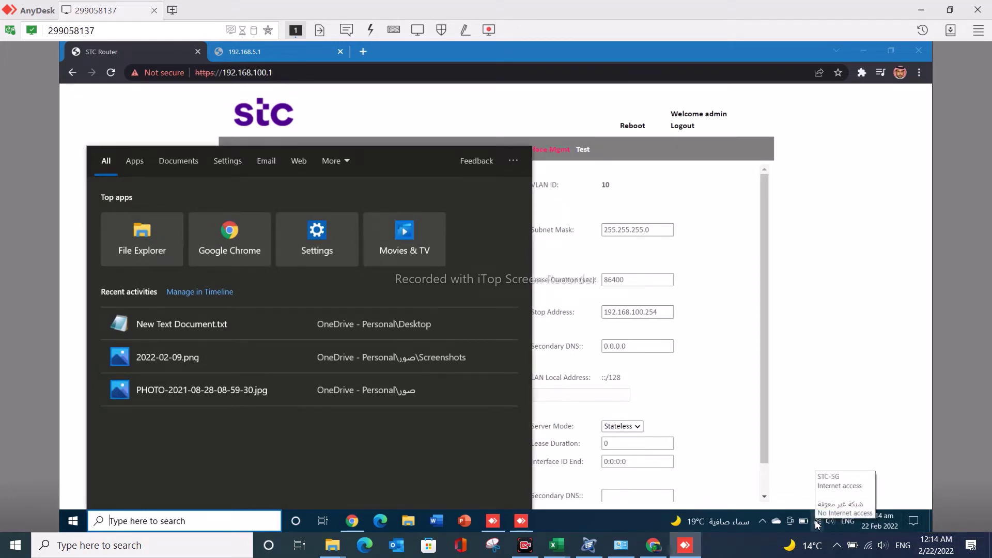
{"action": "left_click", "coordinate": [759, 392]}
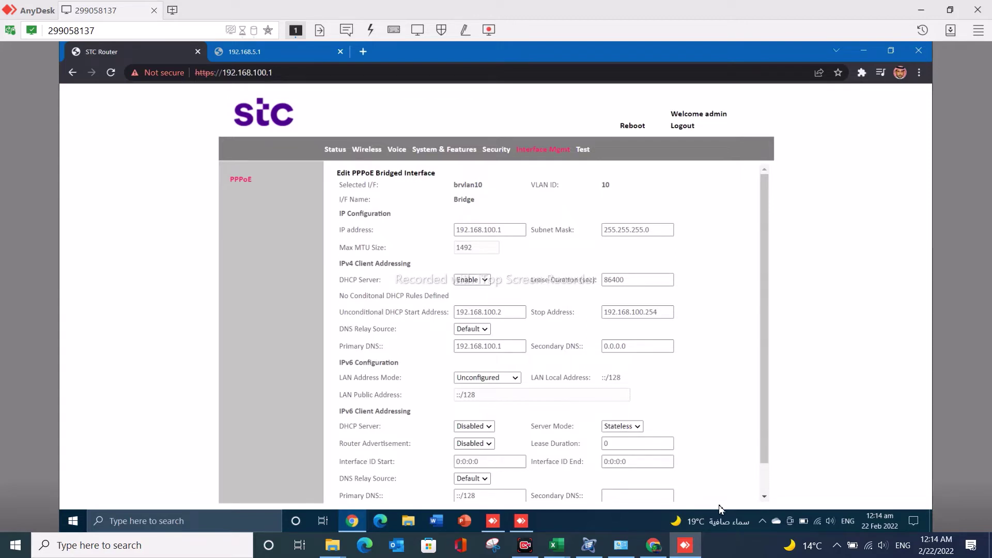
- Find cmd through the remote computer's Windows search and open Command Prompt
{"action": "left_click", "coordinate": [243, 521]}
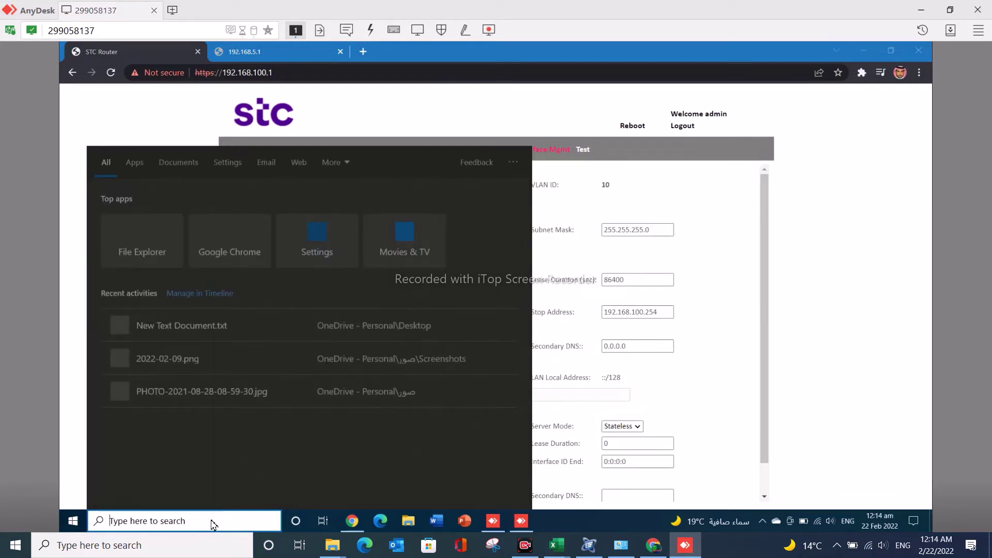
{"action": "type", "text": "cmd"}
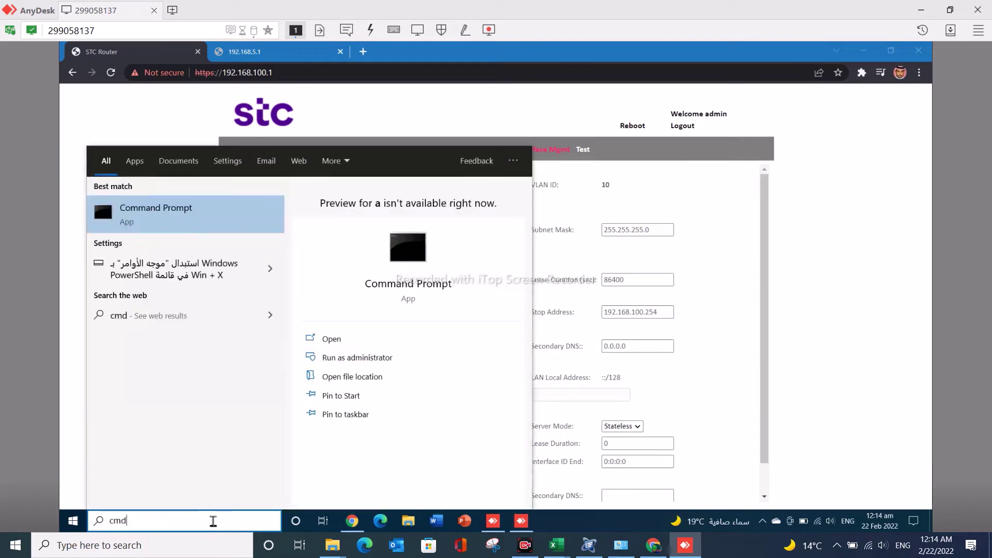
{"action": "key", "text": "Return"}
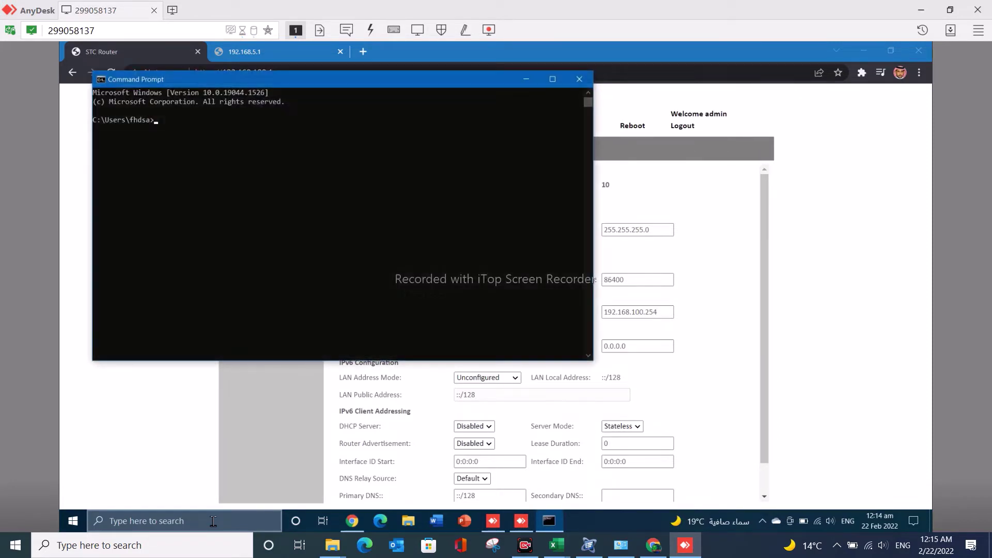
- Try to list the full network configuration with the command ipconfig Lall
{"action": "type", "text": "ipconfig L"}
{"action": "type", "text": "all"}
{"action": "key", "text": "Return"}
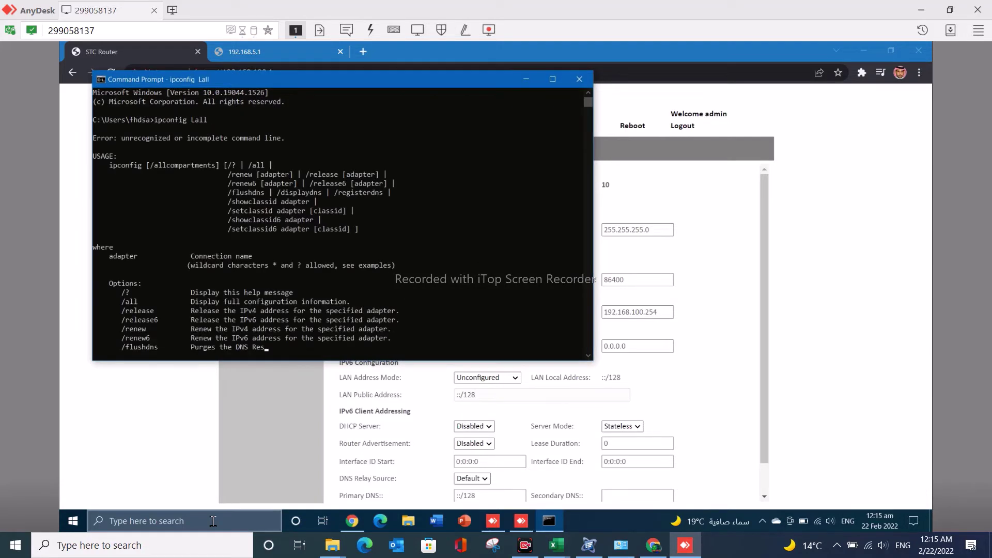
- Correct the mistyped option and run ipconfig /all to list the detailed configuration of all network adapters
{"action": "key", "text": "Up"}
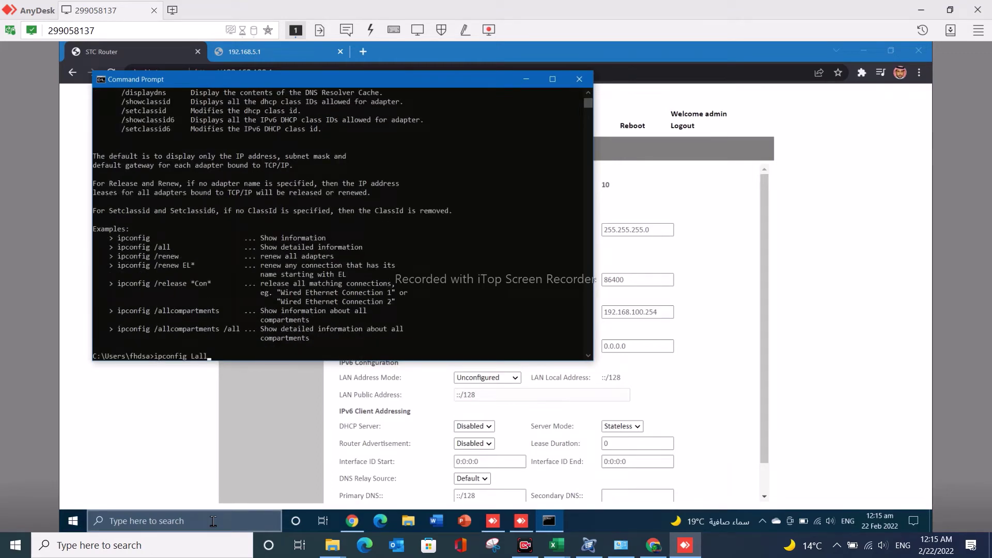
{"action": "key", "text": "BackSpace"}
{"action": "key", "text": "BackSpace"}
{"action": "key", "text": "BackSpace"}
{"action": "key", "text": "BackSpace"}
{"action": "key", "text": "BackSpace"}
{"action": "key", "text": "BackSpace"}
{"action": "key", "text": "BackSpace"}
{"action": "key", "text": "BackSpace"}
{"action": "key", "text": "BackSpace"}
{"action": "key", "text": "BackSpace"}
{"action": "key", "text": "BackSpace"}
{"action": "type", "text": "ipconfig Lall"}
{"action": "key", "text": "Return"}
{"action": "key", "text": "Up"}
{"action": "key", "text": "Left"}
{"action": "key", "text": "Left"}
{"action": "key", "text": "Left"}
{"action": "key", "text": "Left"}
{"action": "key", "text": "Delete"}
{"action": "key", "text": "Delete"}
{"action": "type", "text": "a/"}
{"action": "key", "text": "Return"}
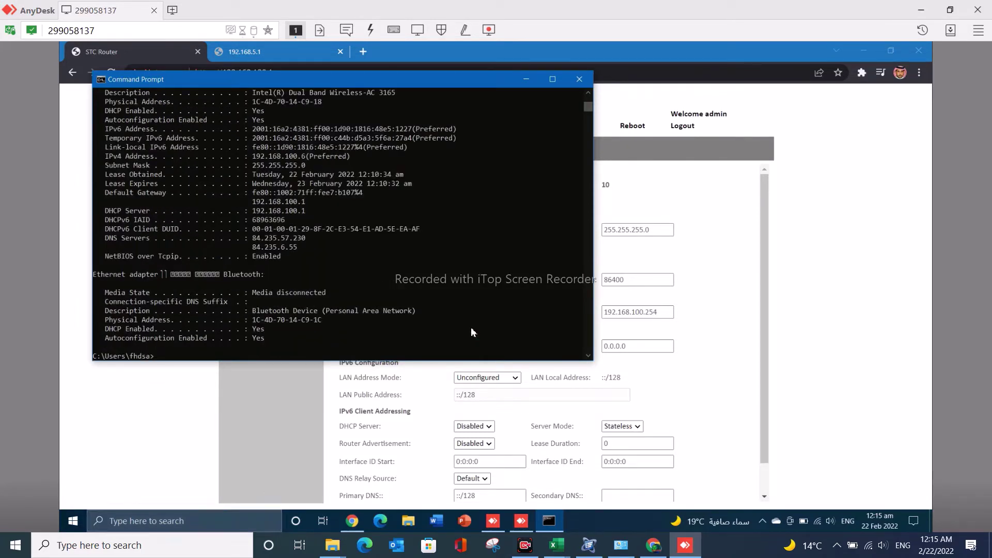
- Examine the Wi-Fi and Ethernet adapter entries in the ipconfig output for IPv4 addresses, default gateway and DHCP server
{"action": "left_click", "coordinate": [588, 93]}
{"action": "left_click", "coordinate": [587, 93]}
{"action": "left_click", "coordinate": [588, 92]}
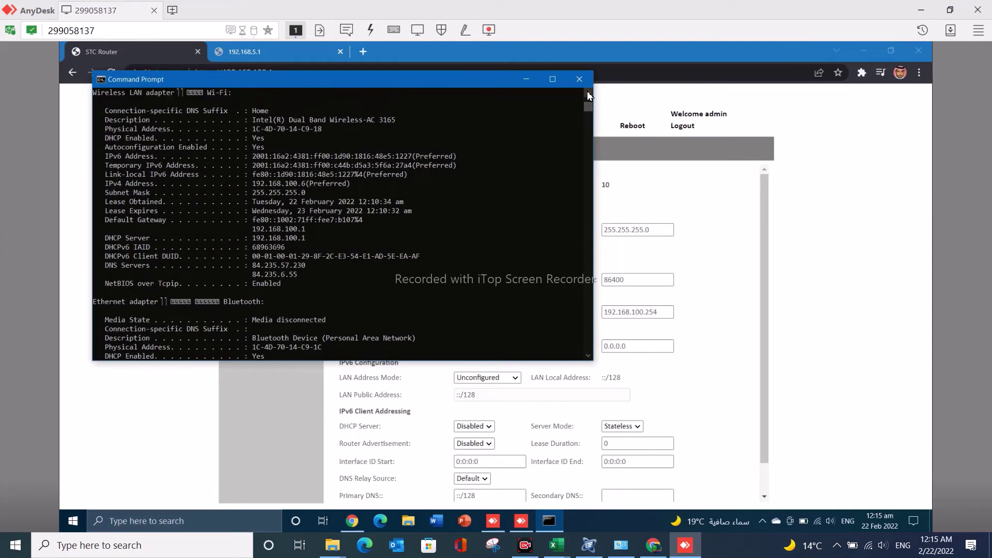
{"action": "left_click", "coordinate": [588, 93]}
{"action": "left_click", "coordinate": [588, 93]}
{"action": "left_click", "coordinate": [587, 92]}
{"action": "left_click", "coordinate": [588, 93]}
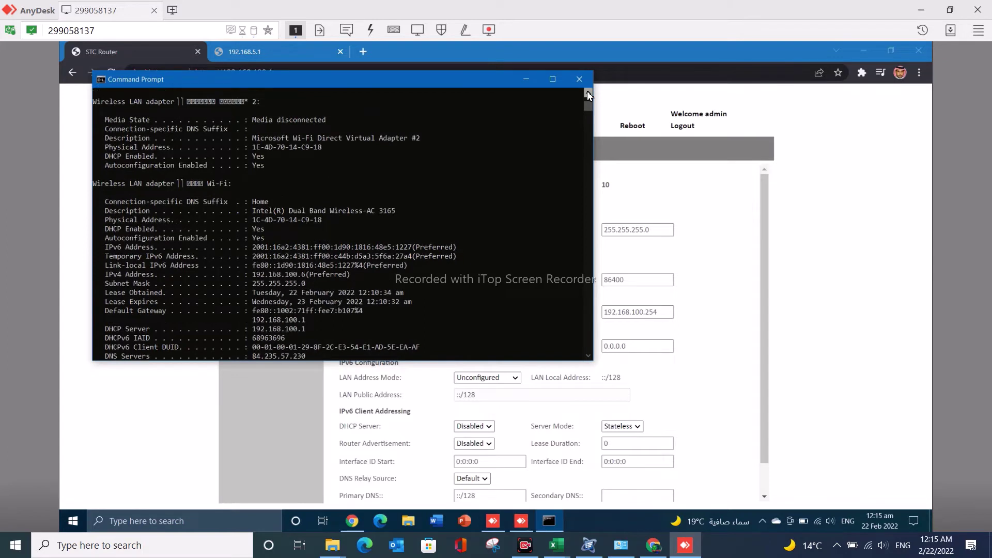
{"action": "left_click", "coordinate": [588, 92]}
{"action": "left_click", "coordinate": [588, 93]}
{"action": "left_click", "coordinate": [587, 92]}
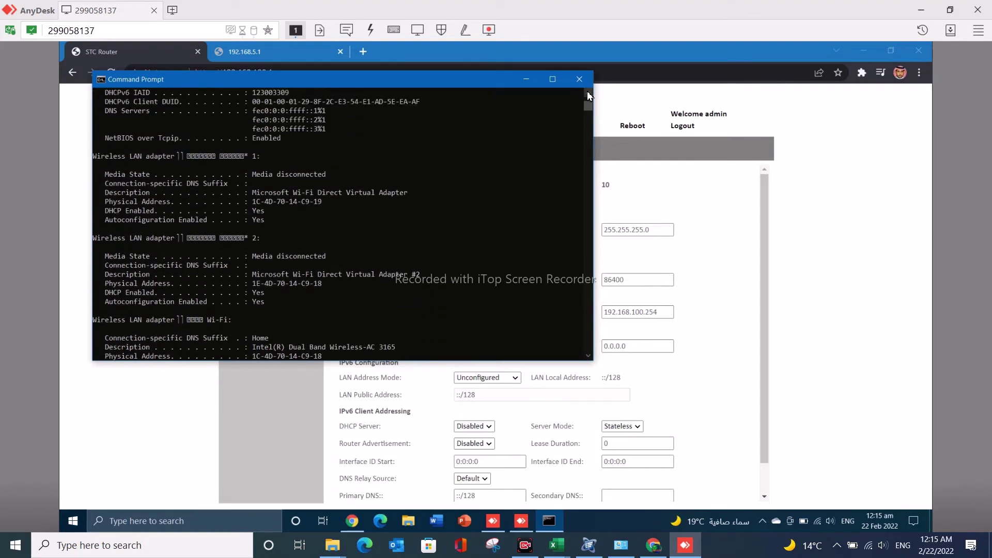
{"action": "left_click", "coordinate": [587, 94]}
{"action": "left_click", "coordinate": [588, 94]}
{"action": "left_click", "coordinate": [588, 94]}
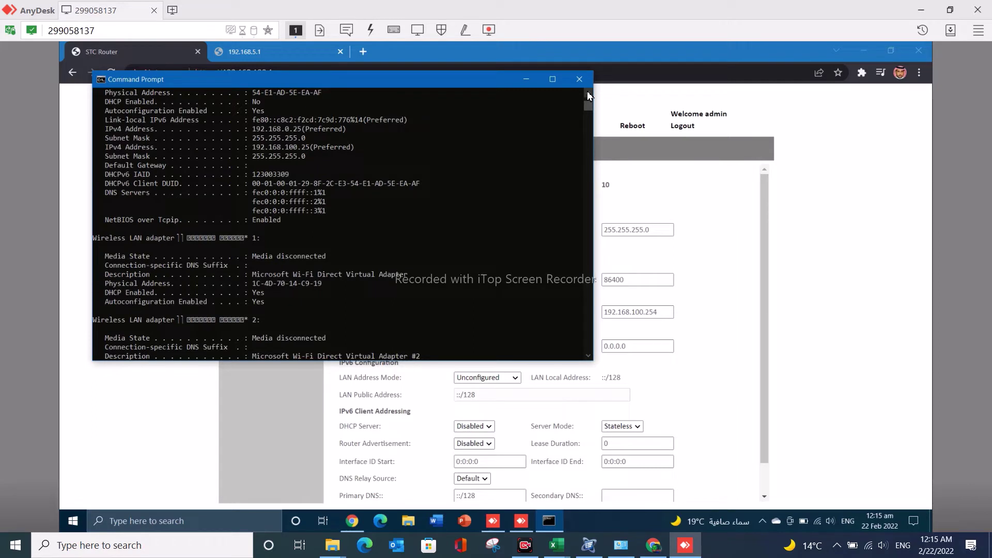
- Open a new browser tab and enter the router address 192.168.100.1 in its address bar
{"action": "left_click", "coordinate": [362, 52]}
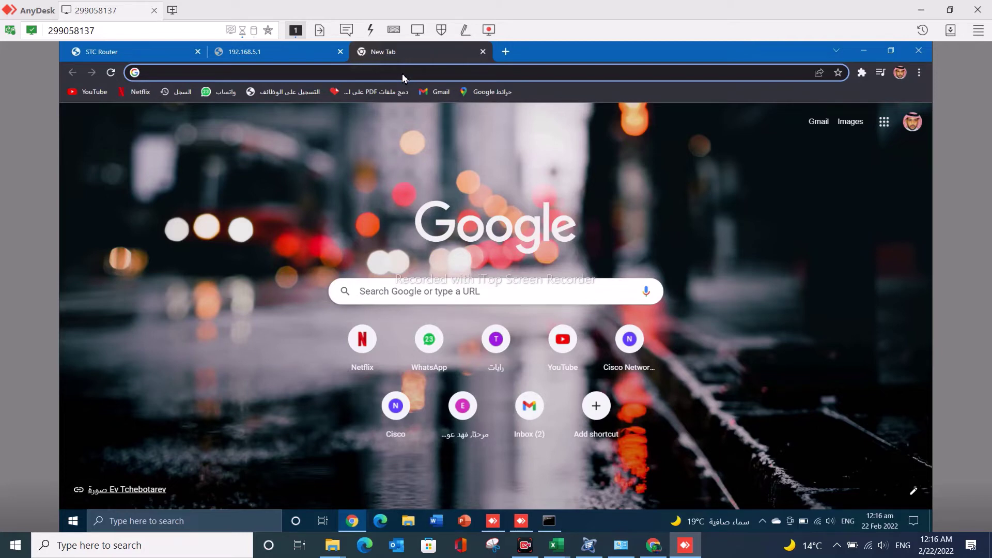
{"action": "type", "text": "1"}
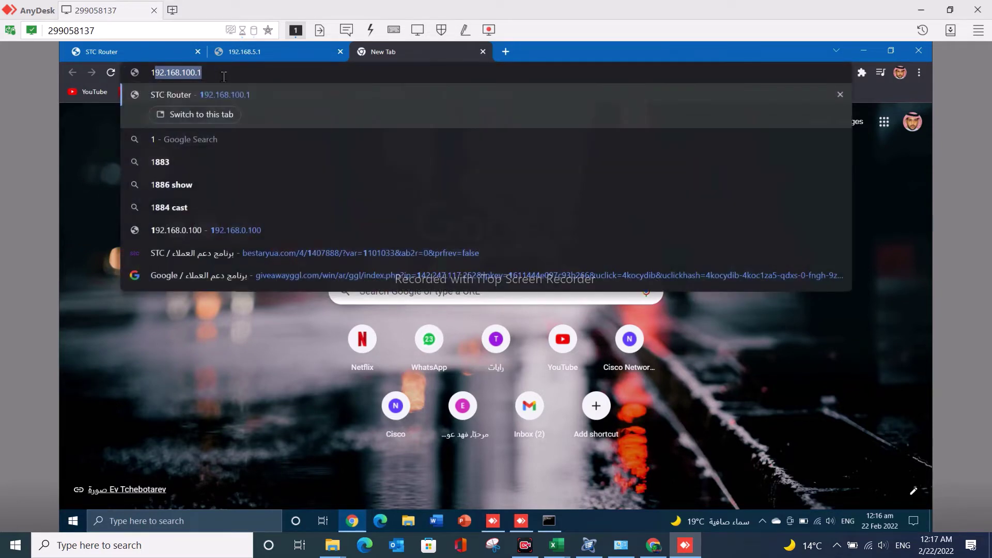
{"action": "type", "text": "92"}
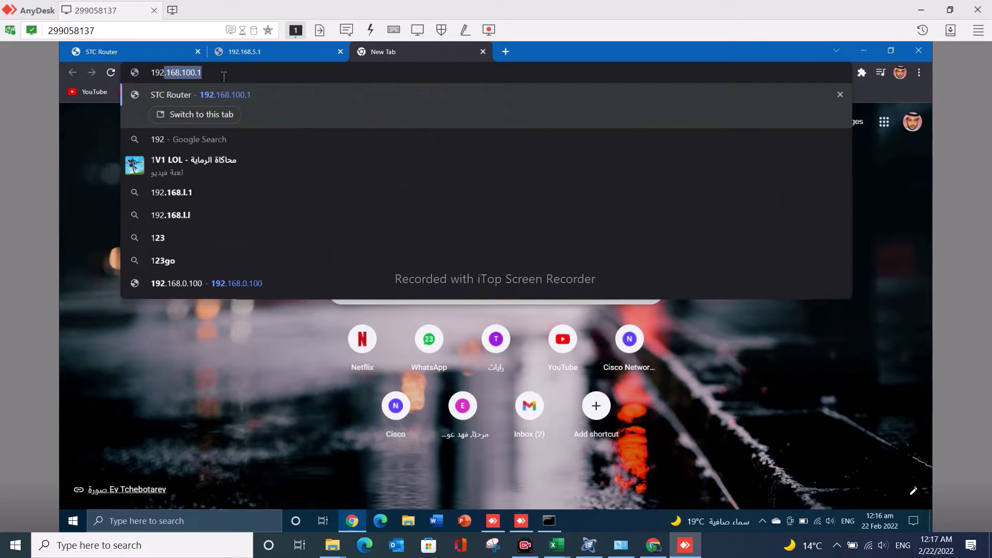
{"action": "type", "text": ".168."}
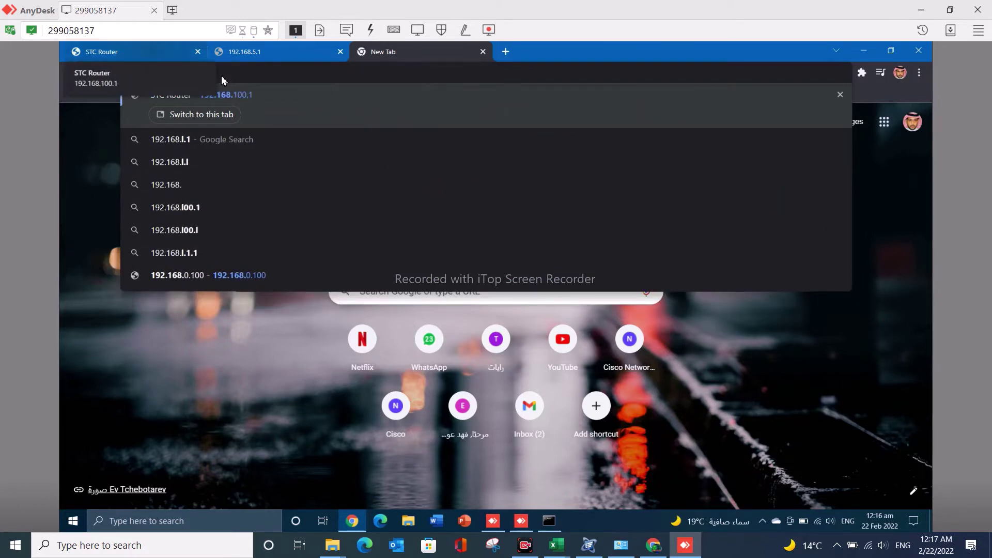
{"action": "key", "text": "Return"}
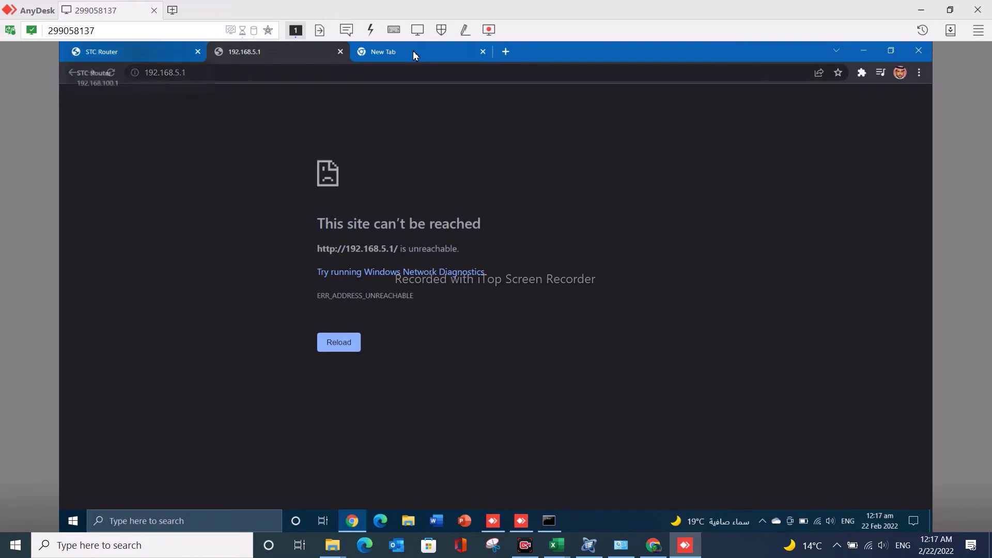
- Enter the address 192.168.0.100 in the 192.168.5.1 browser tab and go back to the new tab
{"action": "key", "text": "ctrl+l"}
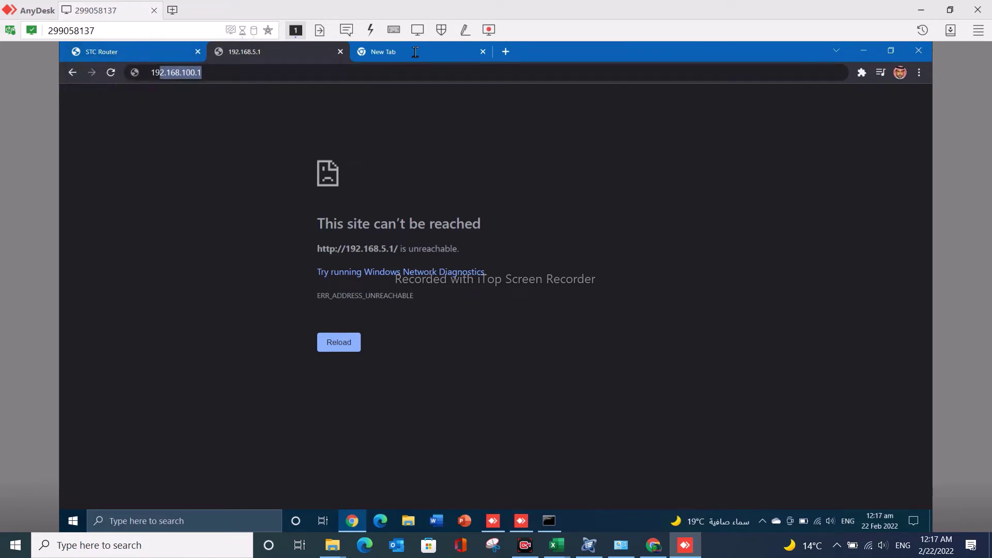
{"action": "type", "text": "192.168.0.100"}
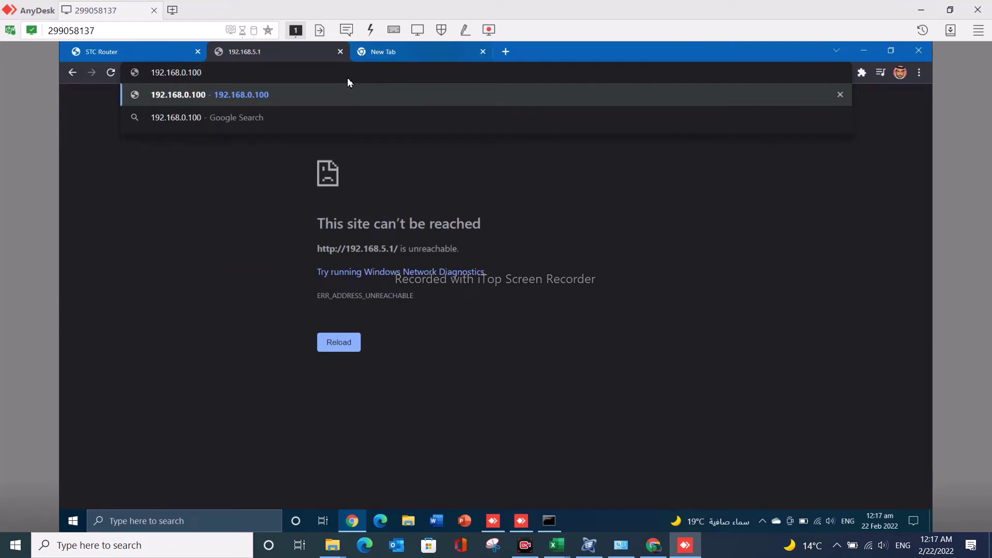
{"action": "key", "text": "ctrl+Tab"}
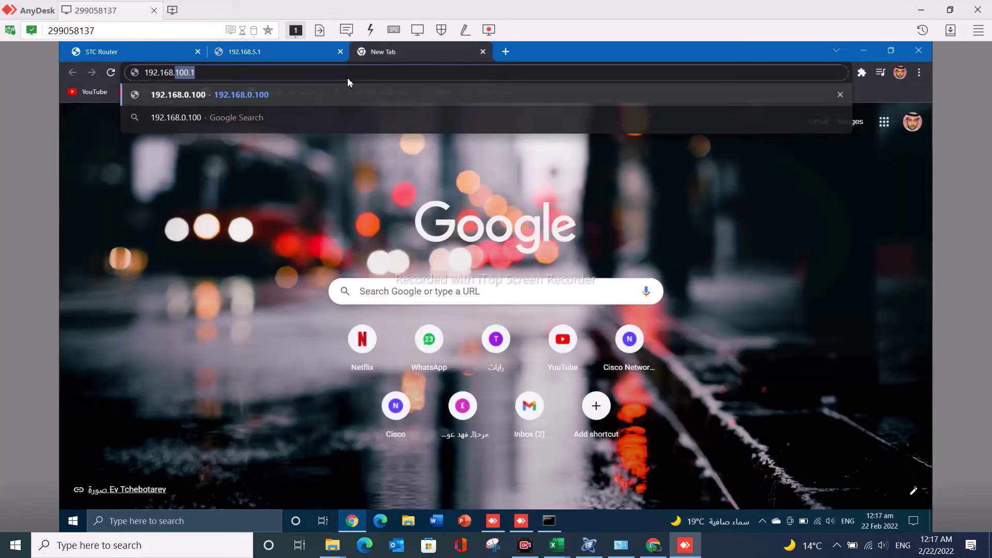
{"action": "left_click", "coordinate": [348, 78]}
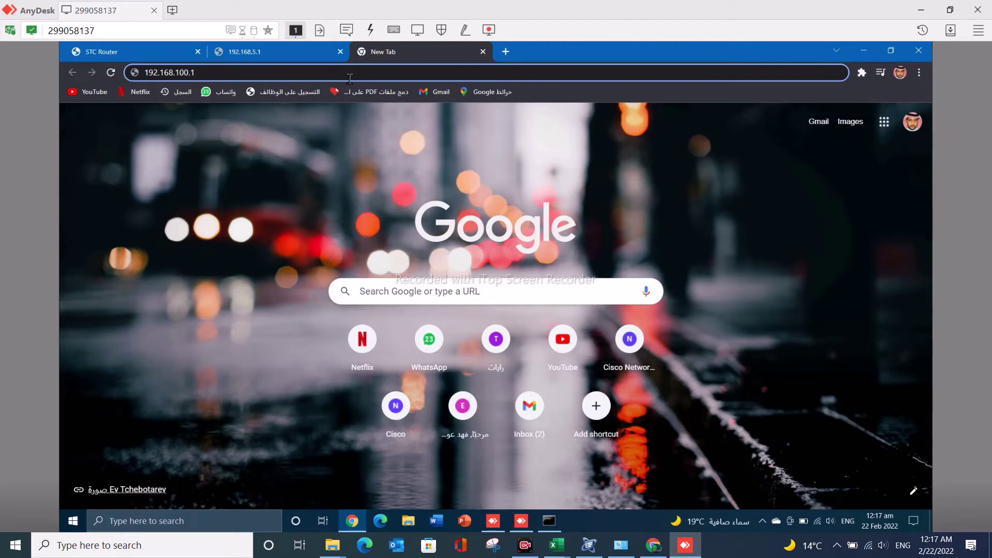
- Return to the STC Router page and view its basic 2.4GHz wireless settings
{"action": "left_click", "coordinate": [129, 60]}
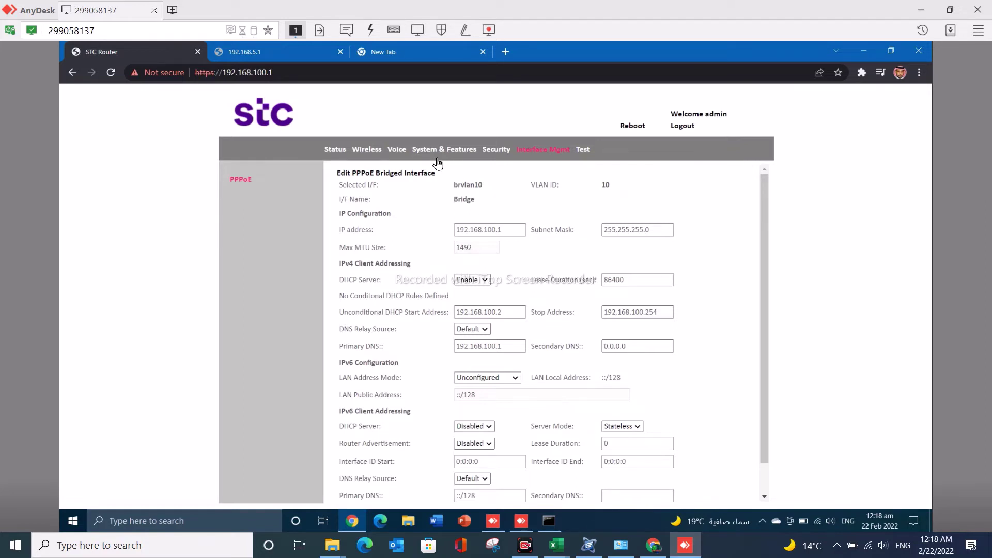
{"action": "left_click", "coordinate": [372, 153]}
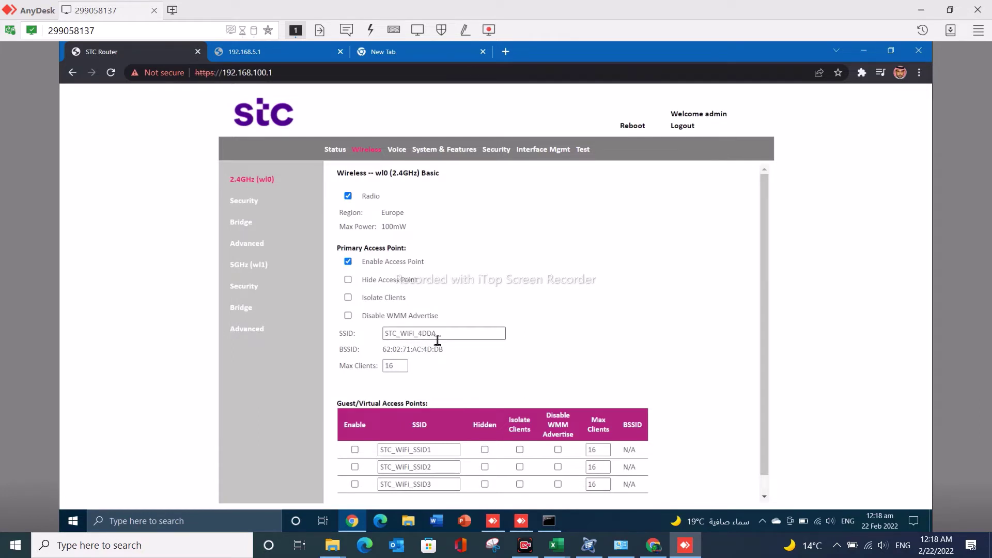
- Select brvlan10 in the PPPoE interface setup, review its IPv4 and DHCP configuration, and reopen the 2.4GHz wireless settings
{"action": "left_click", "coordinate": [554, 151]}
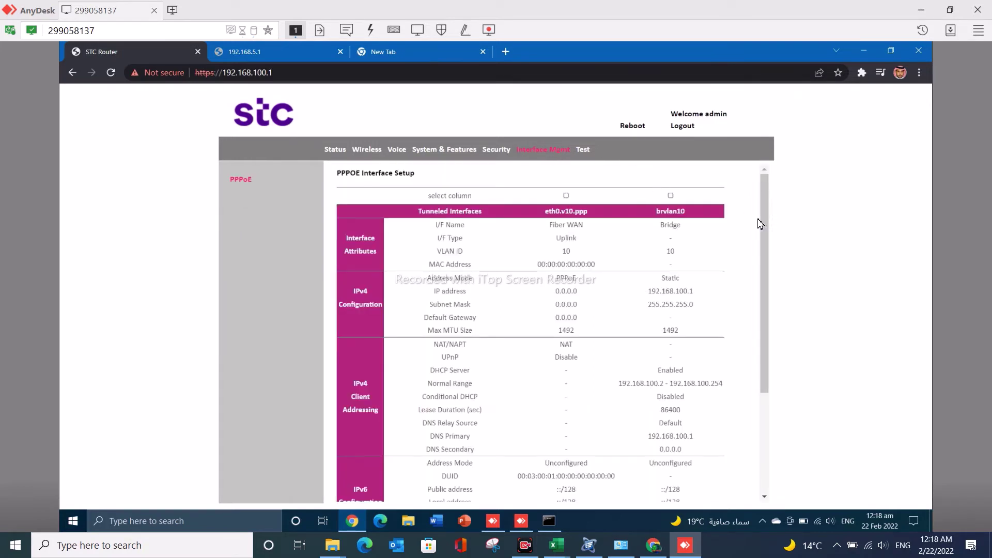
{"action": "left_click", "coordinate": [671, 195]}
{"action": "scroll", "coordinate": [760, 351], "scroll_direction": "down", "scroll_amount": 3}
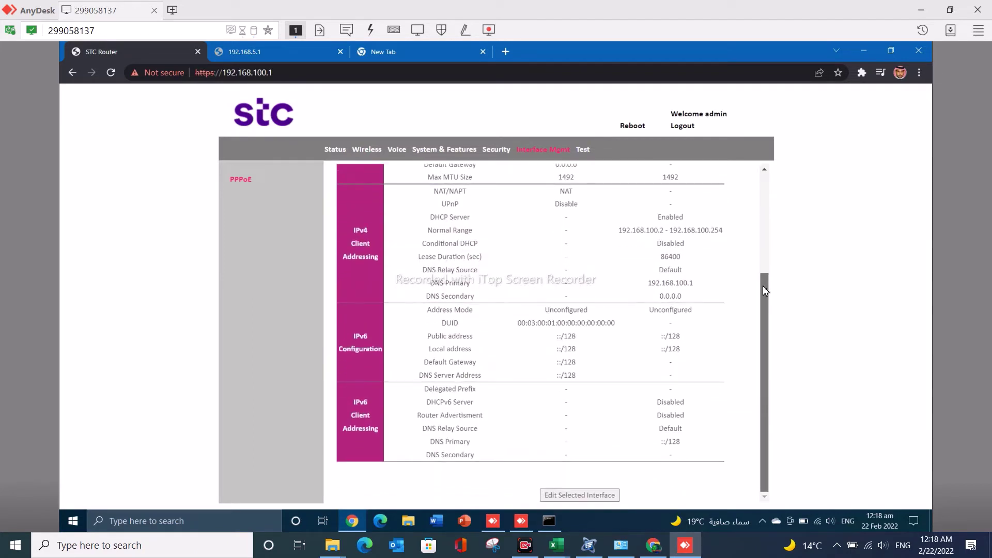
{"action": "scroll", "coordinate": [760, 382], "scroll_direction": "up", "scroll_amount": 2}
{"action": "scroll", "coordinate": [759, 359], "scroll_direction": "up", "scroll_amount": 2}
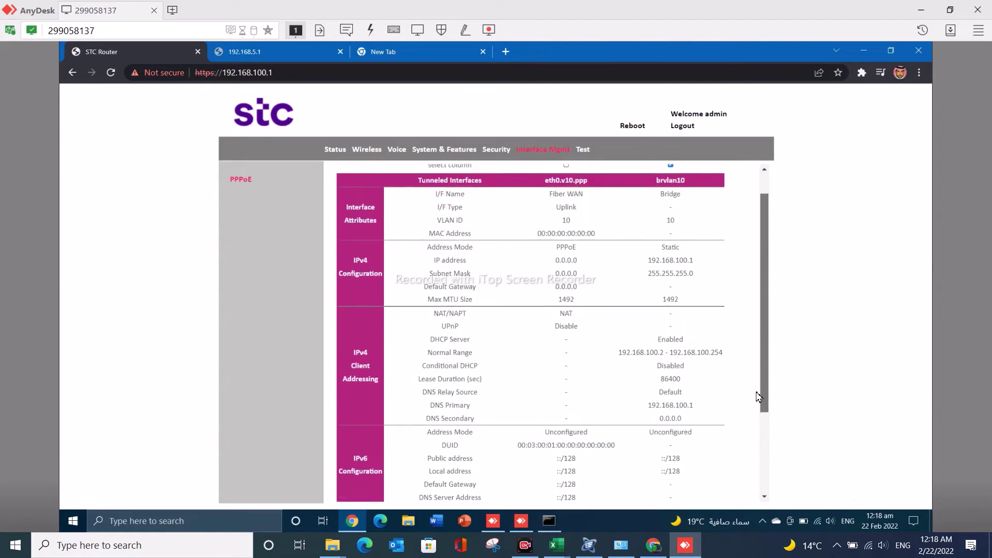
{"action": "scroll", "coordinate": [759, 359], "scroll_direction": "down", "scroll_amount": 3}
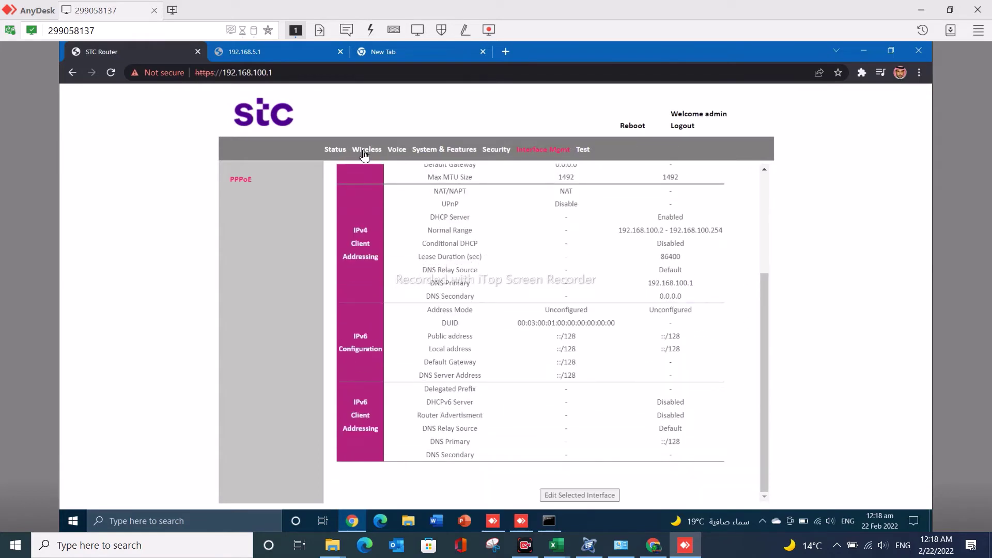
{"action": "left_click", "coordinate": [367, 151]}
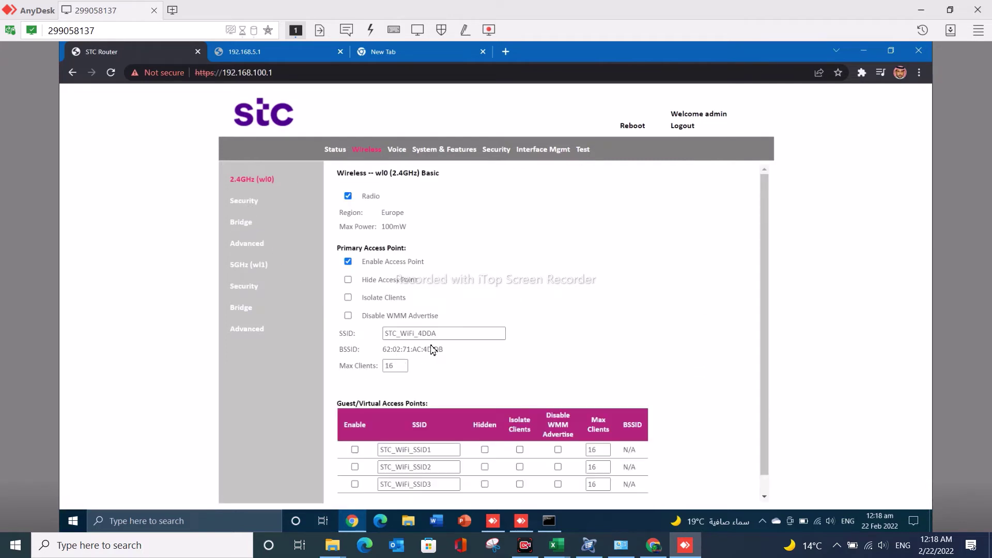
- Rename the primary 2.4GHz access point's SSID to Point-2.4GHz and save the basic wireless settings
{"action": "double_click", "coordinate": [410, 339]}
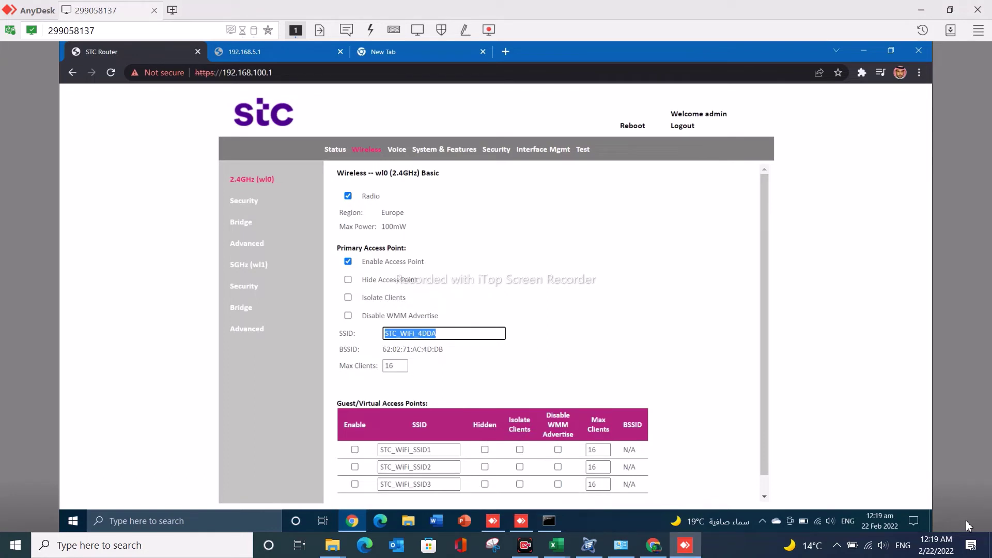
{"action": "type", "text": "Point"}
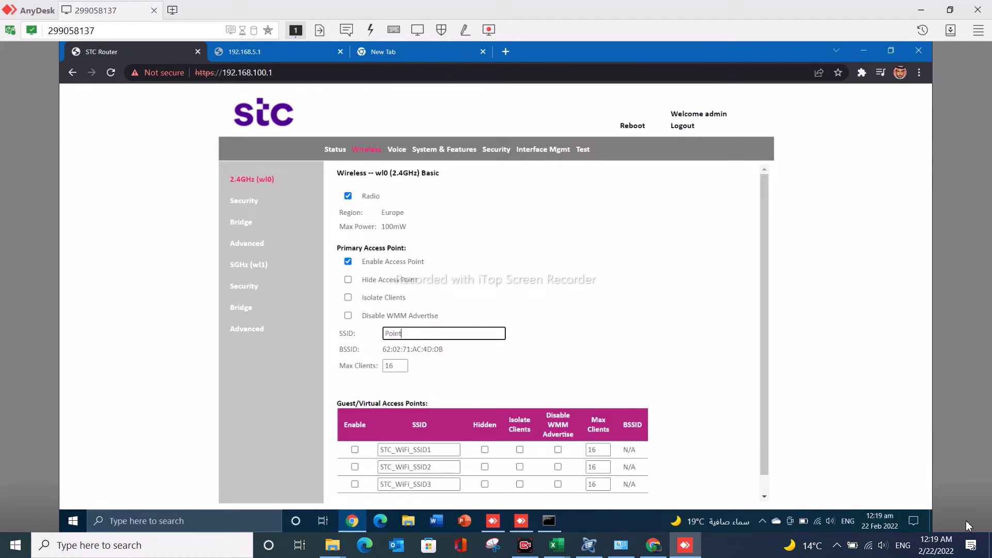
{"action": "type", "text": "-2.4GHZ"}
{"action": "key", "text": "BackSpace"}
{"action": "type", "text": "z"}
{"action": "left_click_drag", "start_coordinate": [763, 304], "coordinate": [773, 431]}
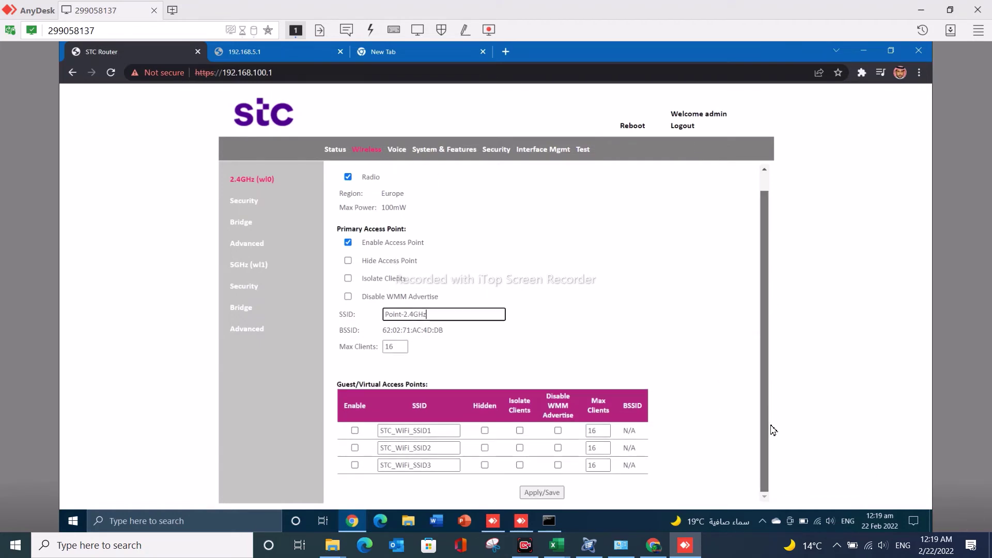
{"action": "left_click", "coordinate": [550, 492]}
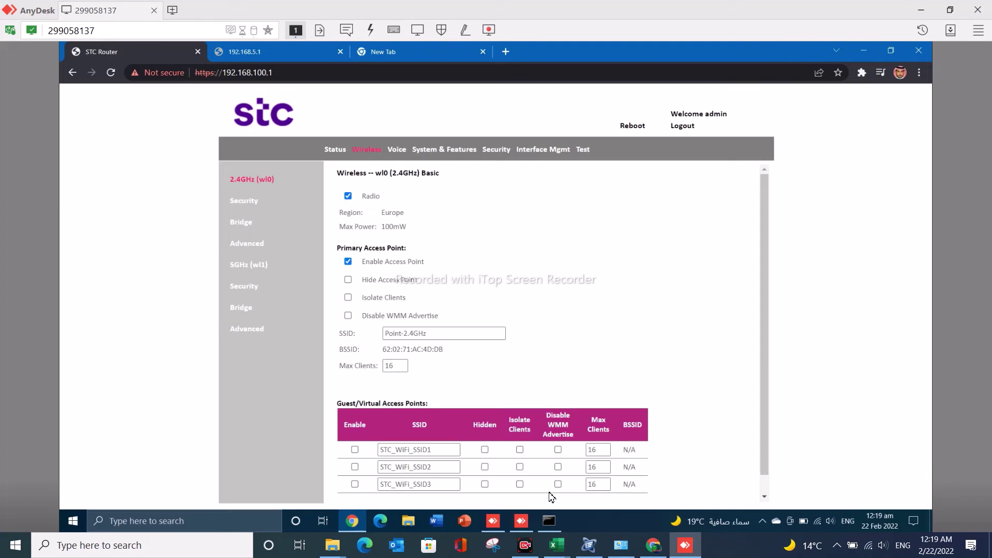
- Open the 2.4GHz wireless security settings, display the WPA/WAPI passphrase for Point-2.4GHz, and select the passphrase field's content
{"action": "left_click", "coordinate": [548, 151]}
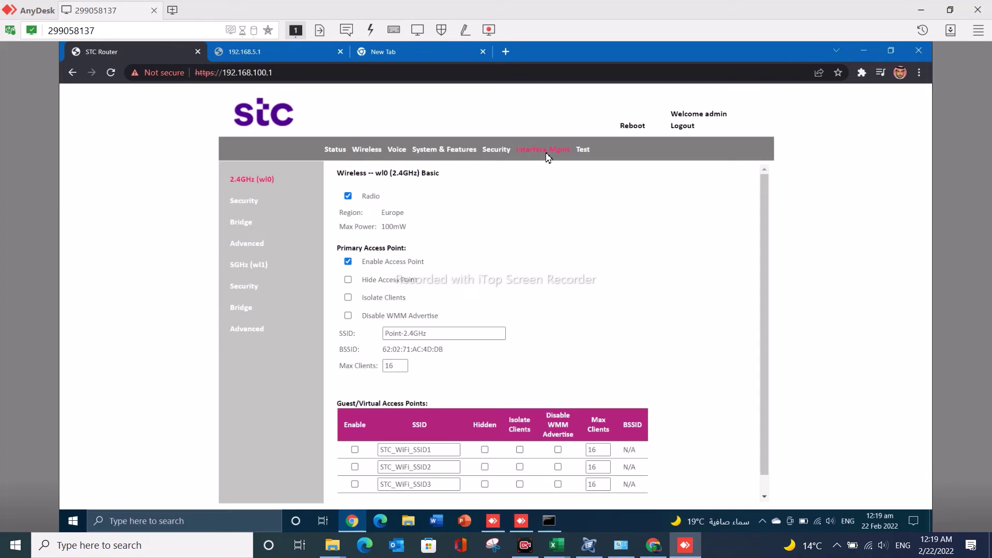
{"action": "left_click", "coordinate": [497, 151]}
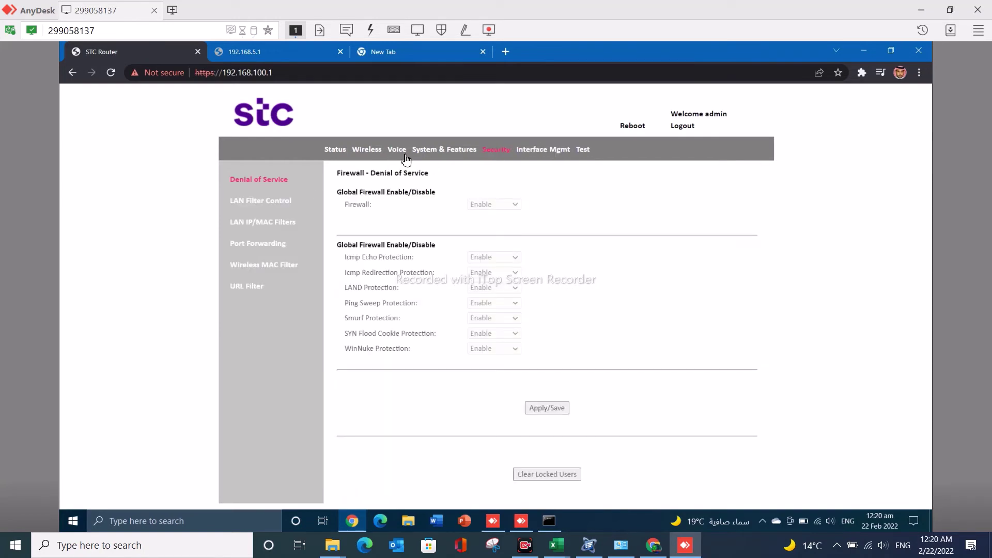
{"action": "left_click", "coordinate": [370, 151]}
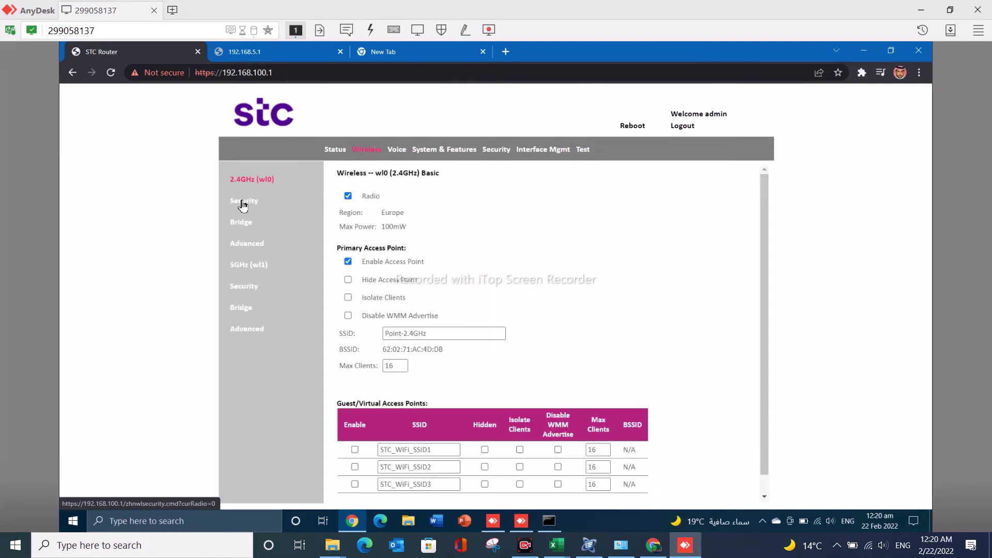
{"action": "left_click", "coordinate": [243, 203]}
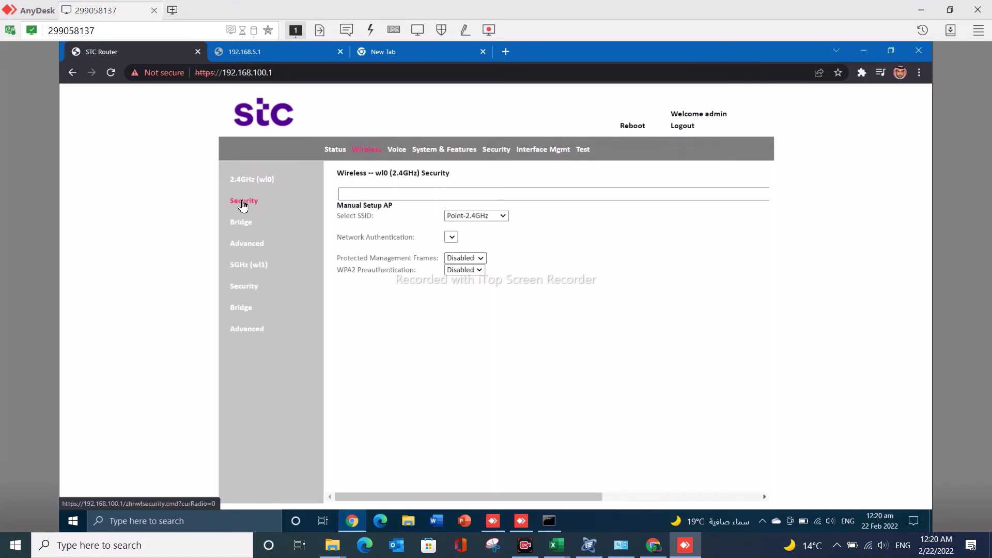
{"action": "left_click", "coordinate": [492, 260]}
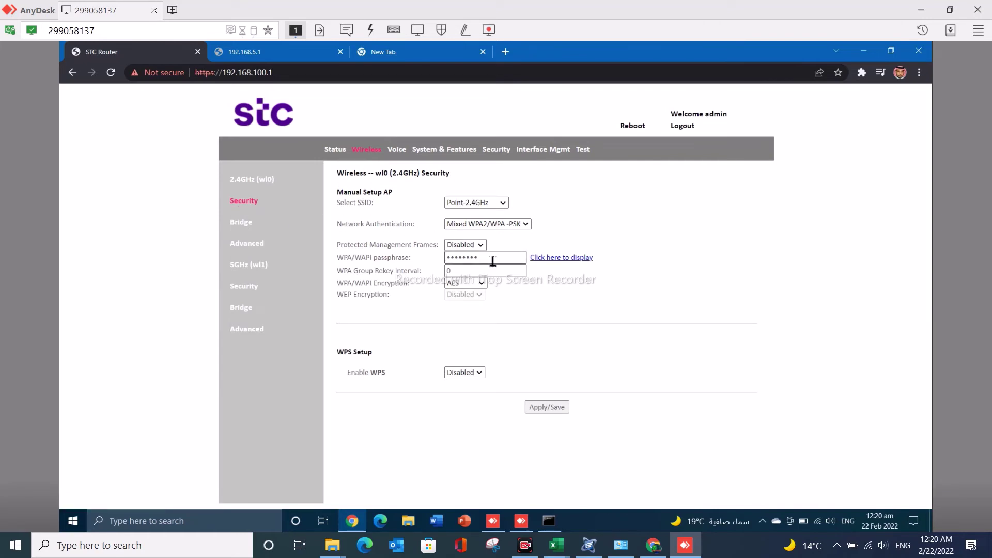
{"action": "left_click", "coordinate": [492, 261]}
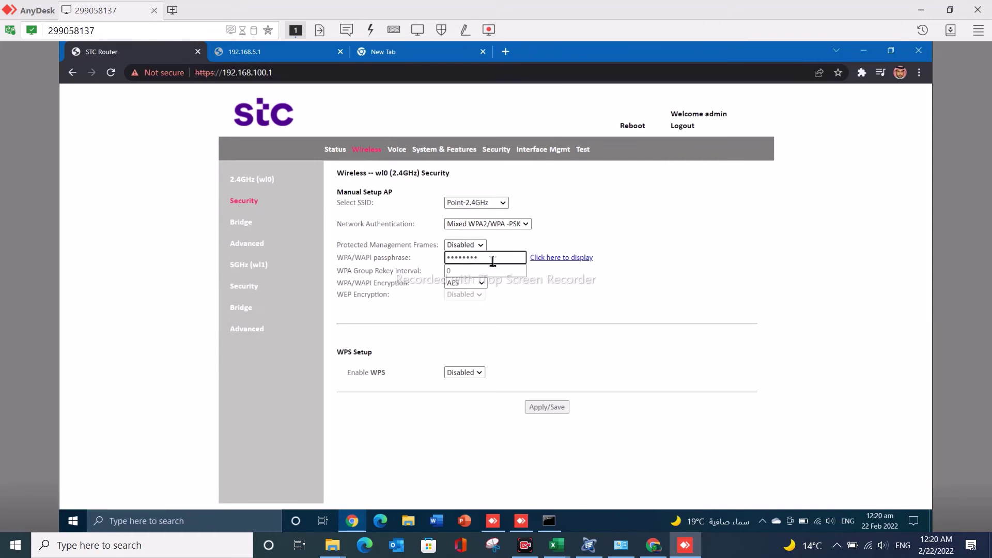
{"action": "left_click", "coordinate": [546, 260]}
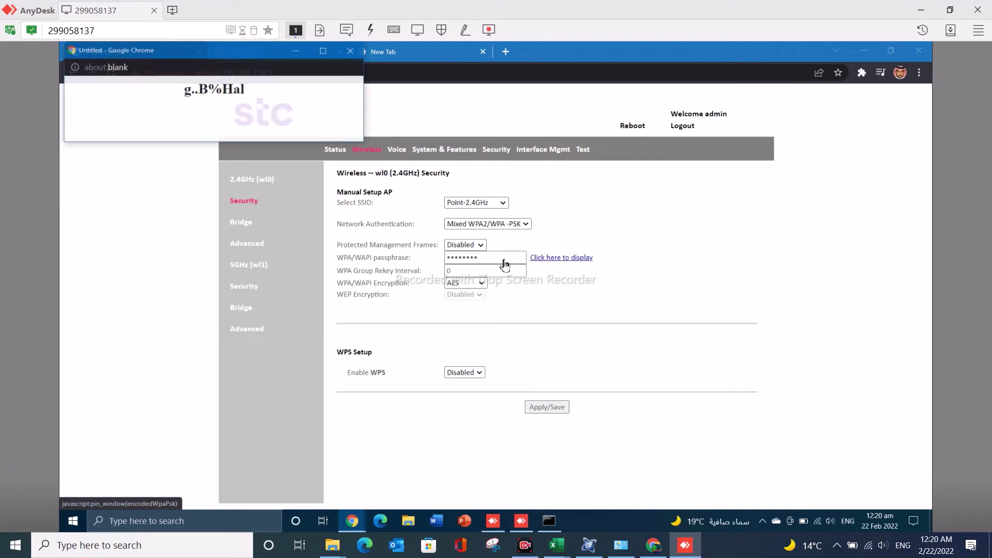
{"action": "left_click", "coordinate": [352, 51]}
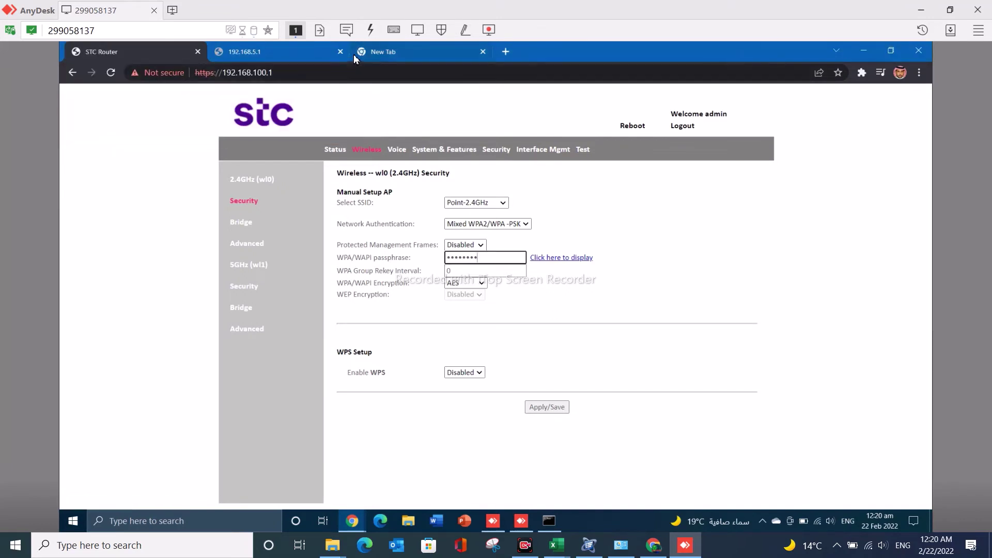
{"action": "key", "text": "ctrl+a"}
- Open the brvlan10 bridge interface for editing and set its IPv4 DHCP server to Disable
{"action": "left_click", "coordinate": [544, 151]}
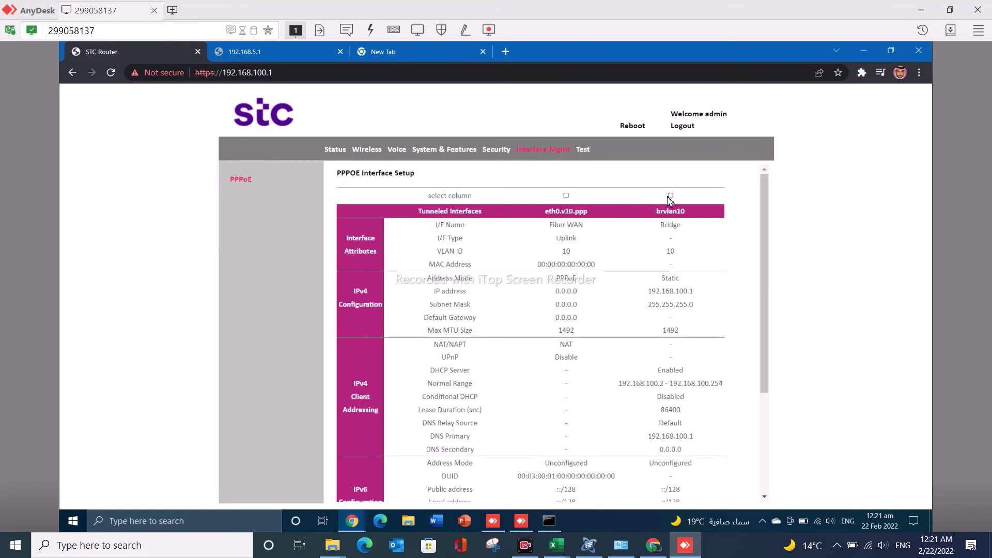
{"action": "left_click", "coordinate": [671, 196]}
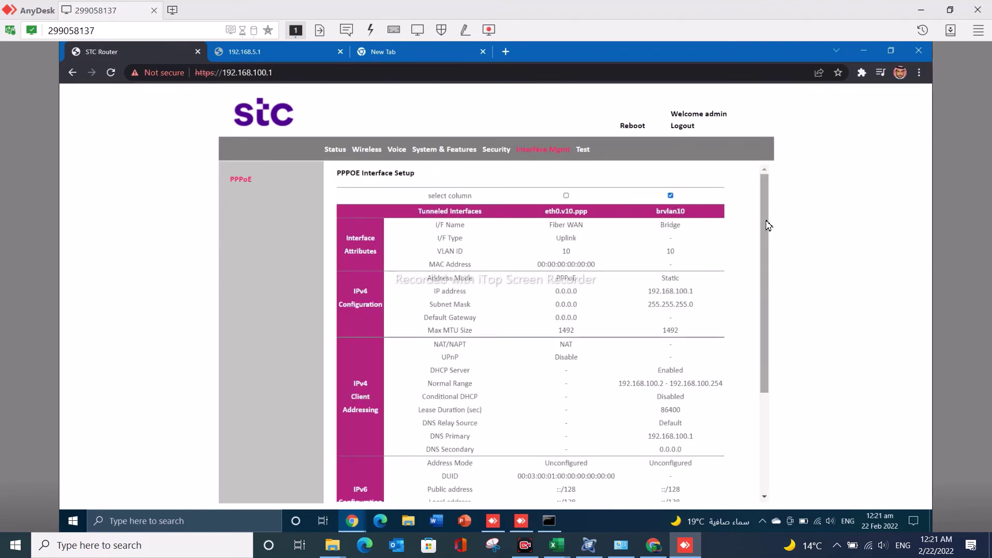
{"action": "scroll", "coordinate": [750, 362], "scroll_direction": "down", "scroll_amount": 3}
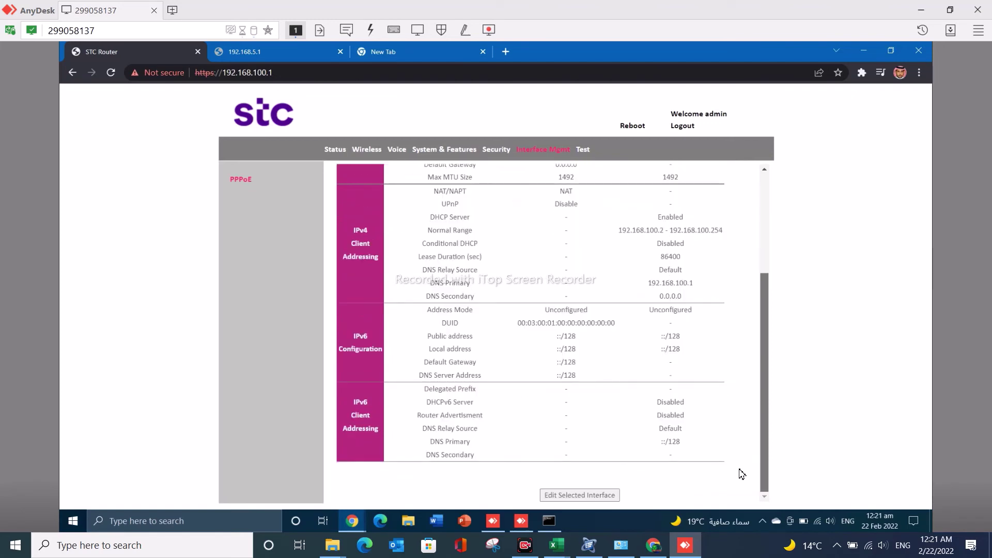
{"action": "left_click", "coordinate": [603, 495]}
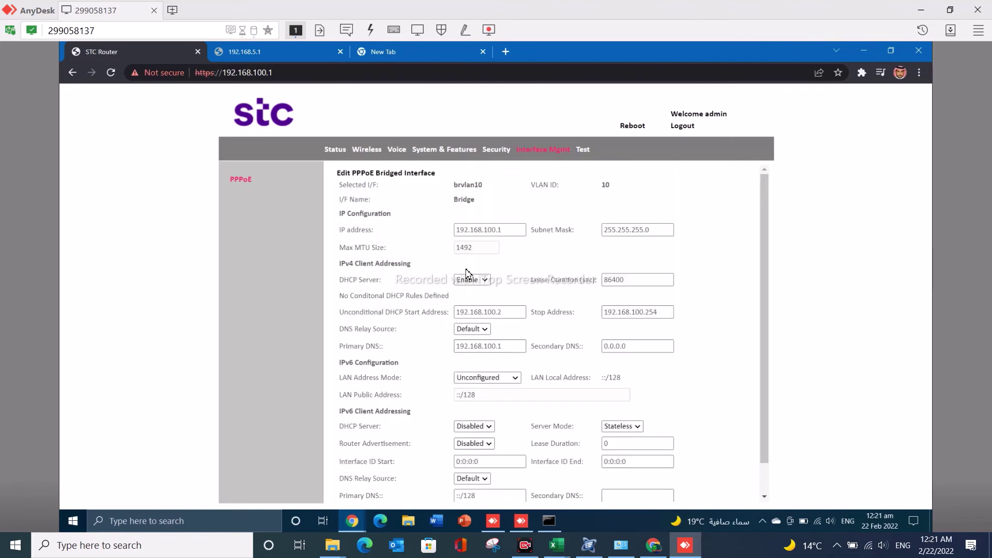
{"action": "left_click", "coordinate": [472, 282]}
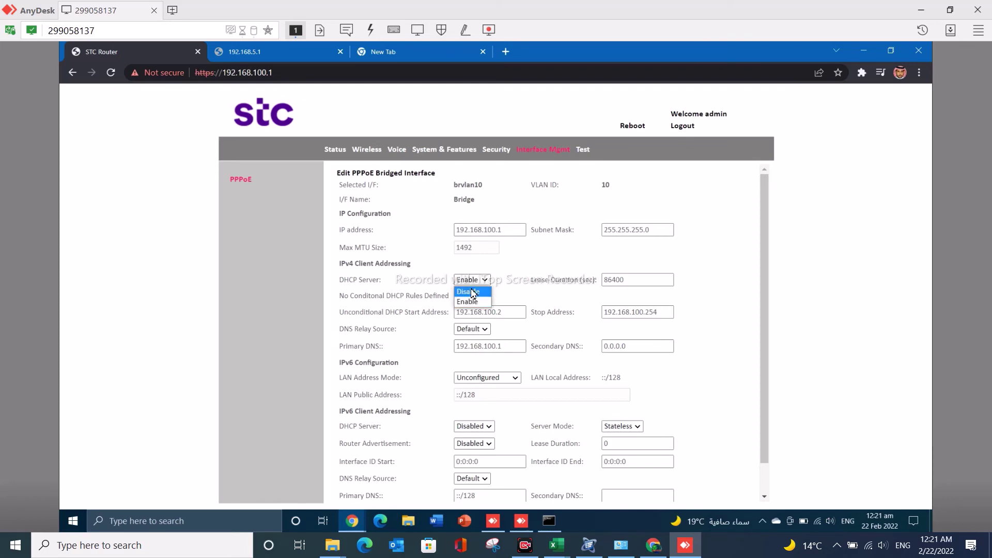
{"action": "left_click", "coordinate": [474, 293]}
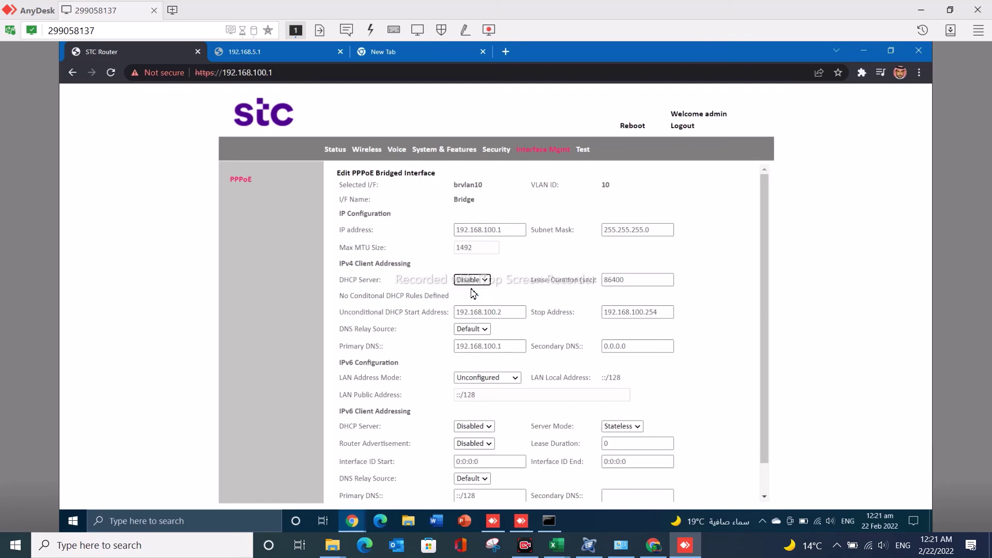
- Set the brvlan10 bridge's IP address to 192.168.1.1 and save the interface configuration
{"action": "left_click", "coordinate": [498, 232]}
{"action": "key", "text": "BackSpace"}
{"action": "key", "text": "BackSpace"}
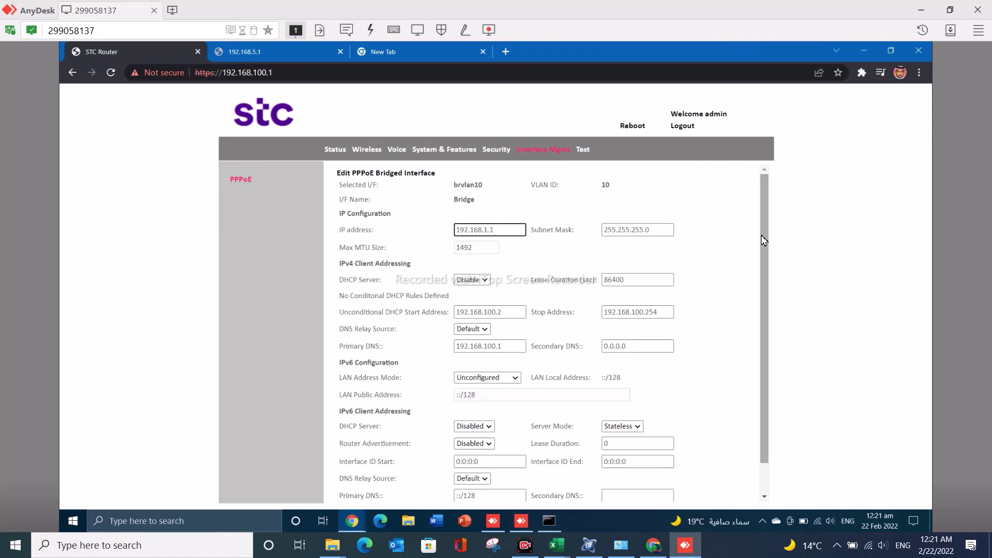
{"action": "scroll", "coordinate": [763, 337], "scroll_direction": "down", "scroll_amount": 1}
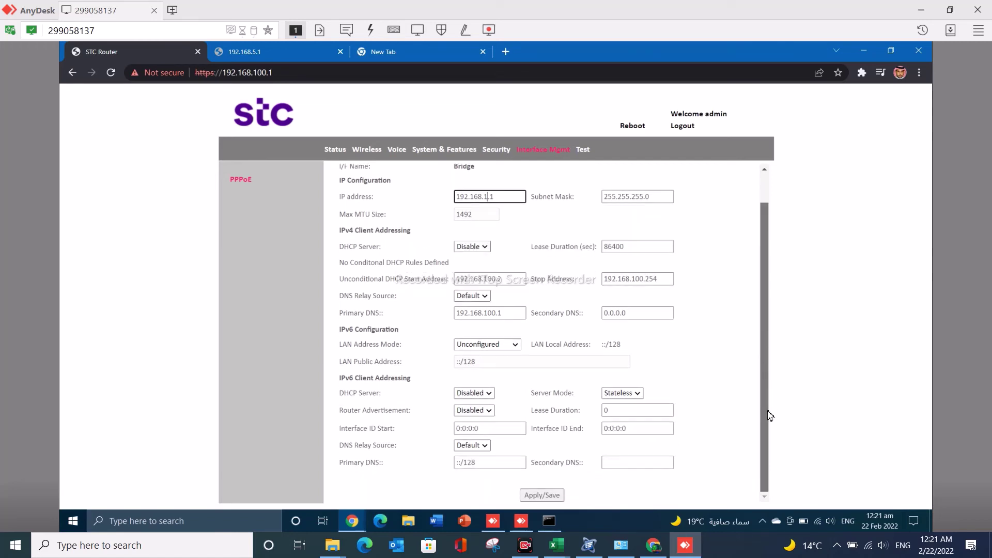
{"action": "left_click", "coordinate": [560, 497]}
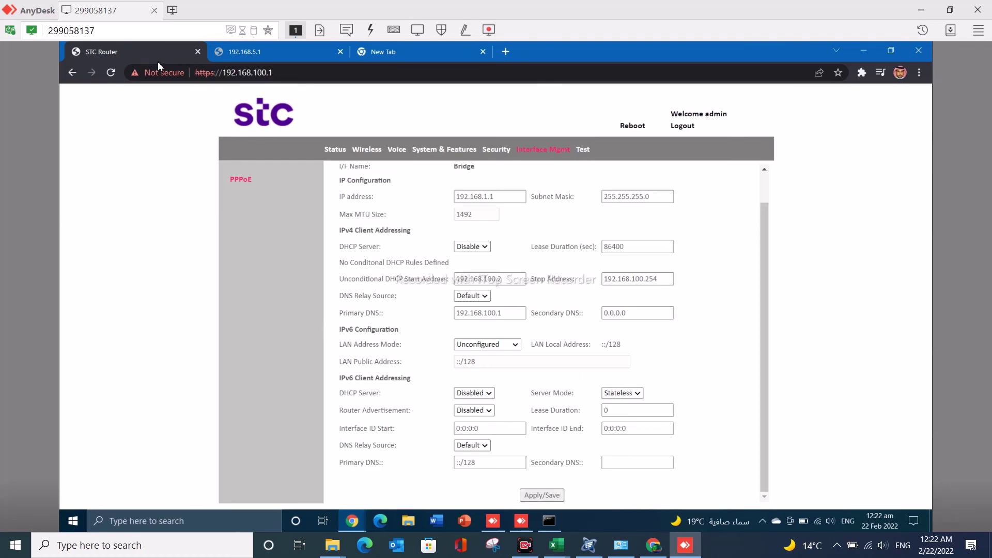
- Open the computer's Network & Internet settings, return to the router page, and reopen the list of available networks
{"action": "left_click", "coordinate": [819, 522]}
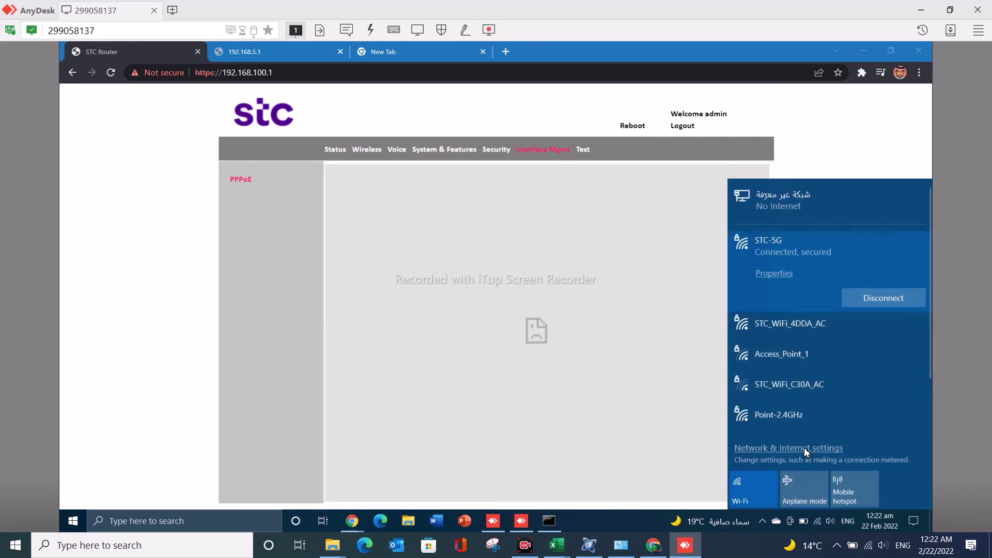
{"action": "left_click", "coordinate": [805, 448]}
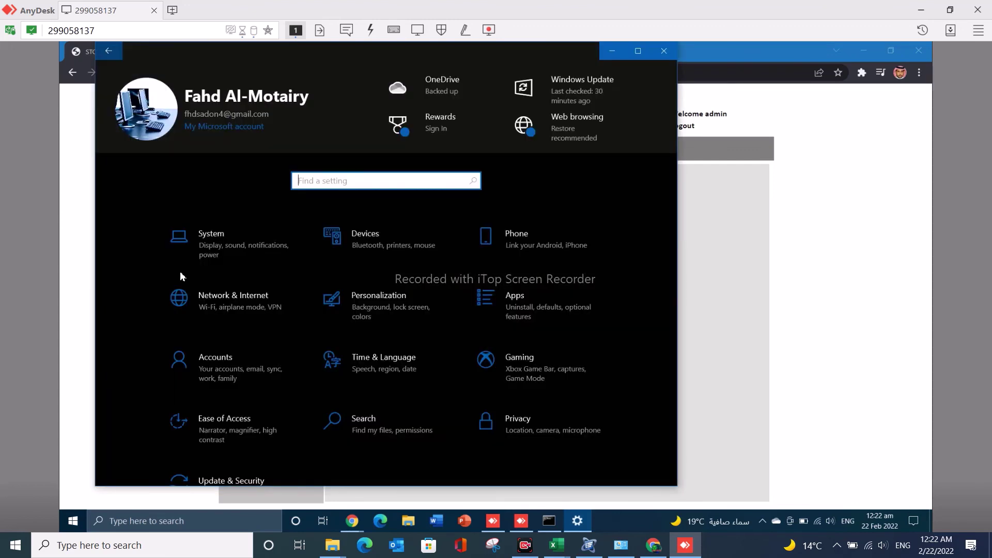
{"action": "left_click", "coordinate": [225, 297]}
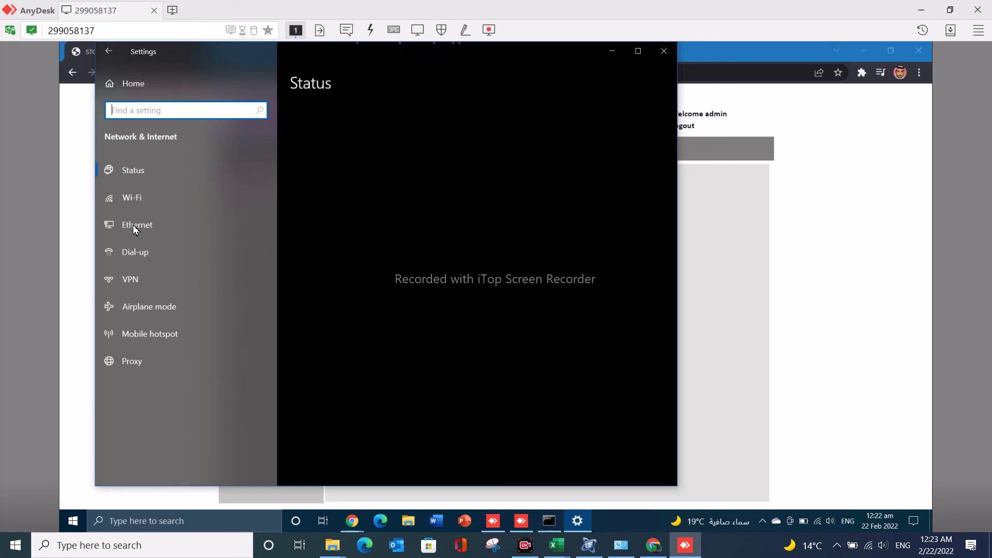
{"action": "key", "text": "alt+Tab"}
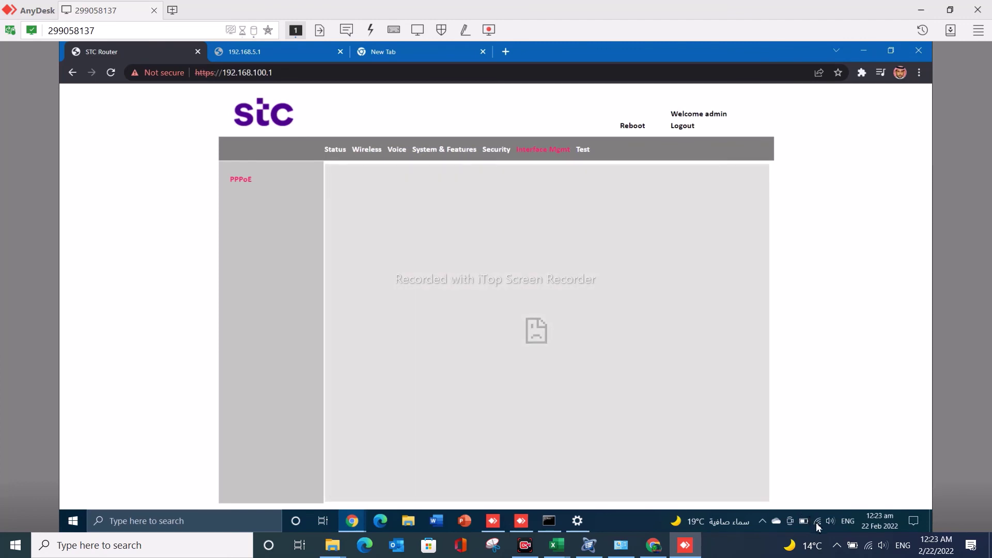
{"action": "left_click", "coordinate": [817, 523]}
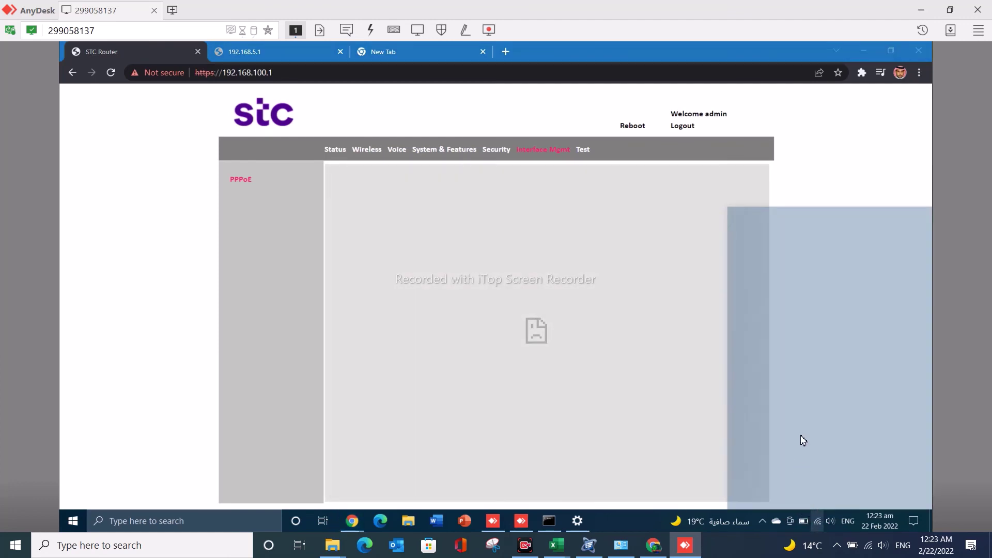